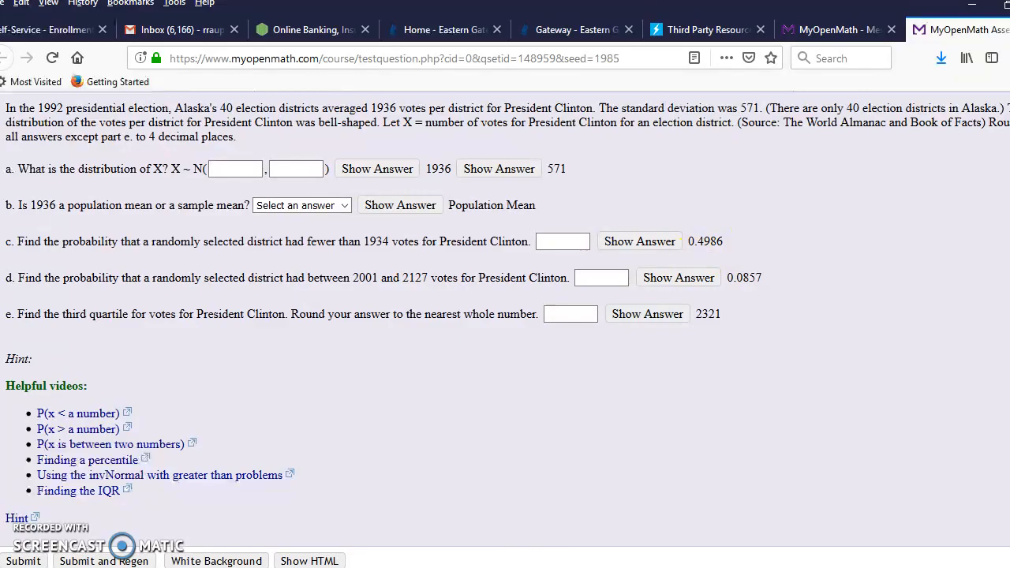
# - Switch to the Excel workbook and insert the statistical function NORM.DIST in cell C5
pyautogui.hotkey('alt', 'Tab')
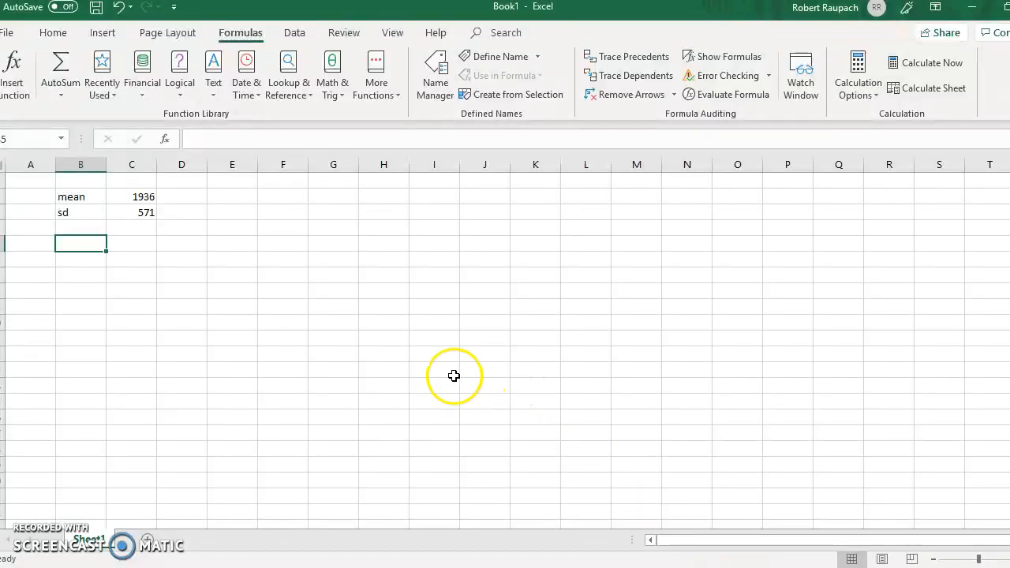
pyautogui.click(125, 243)
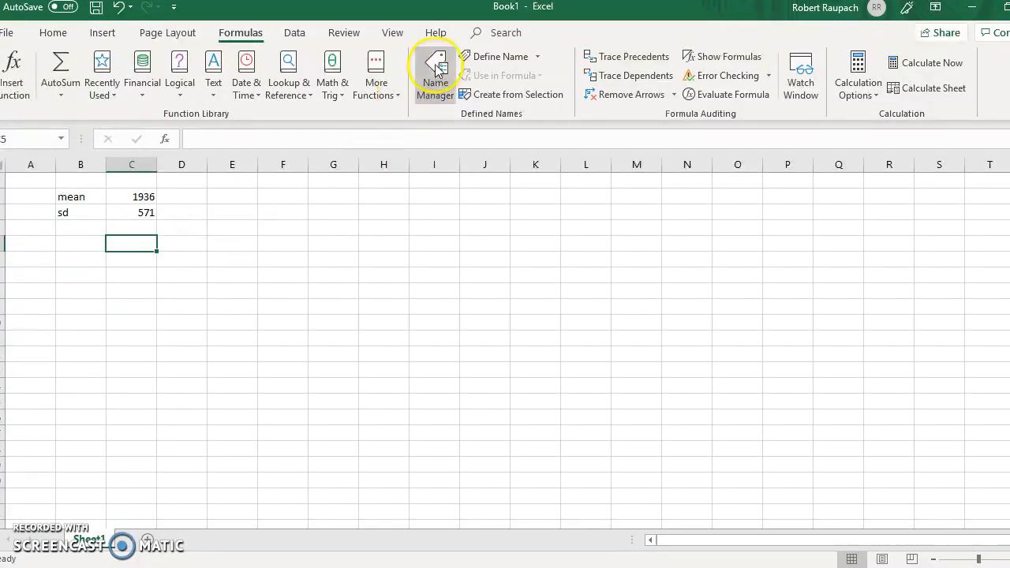
pyautogui.click(376, 79)
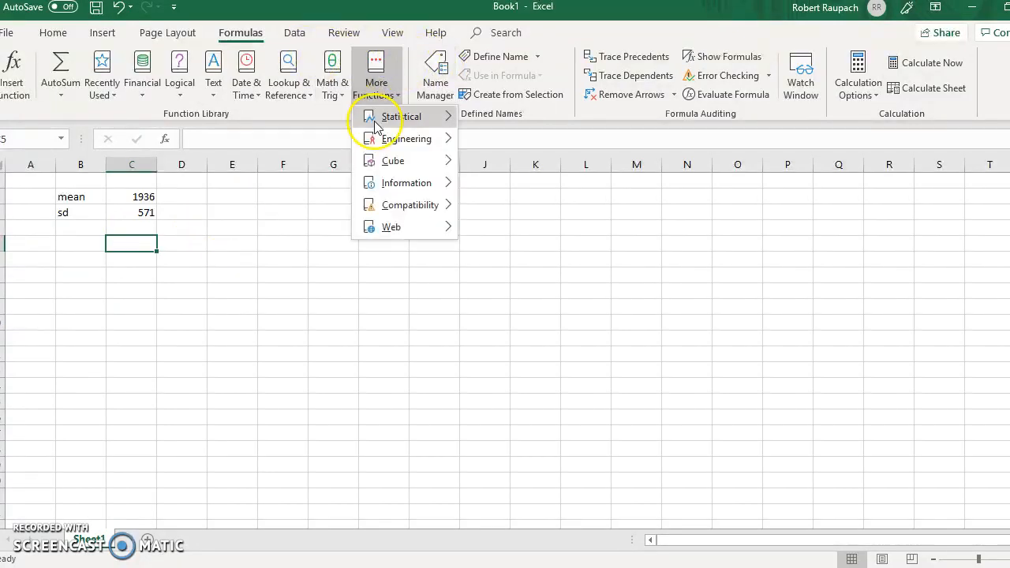
pyautogui.moveTo(371, 117)
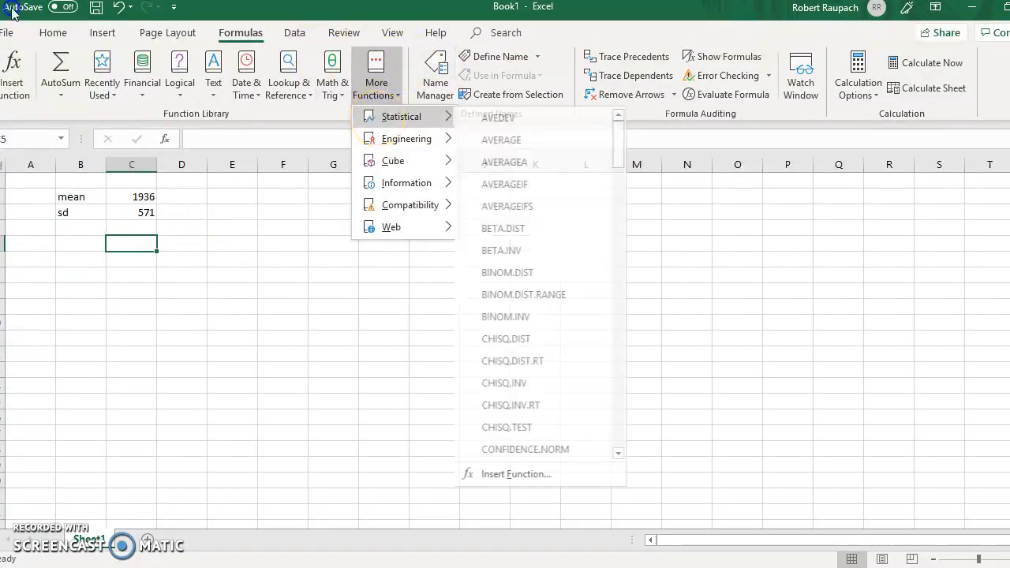
pyautogui.click(623, 321)
pyautogui.click(624, 319)
pyautogui.click(624, 318)
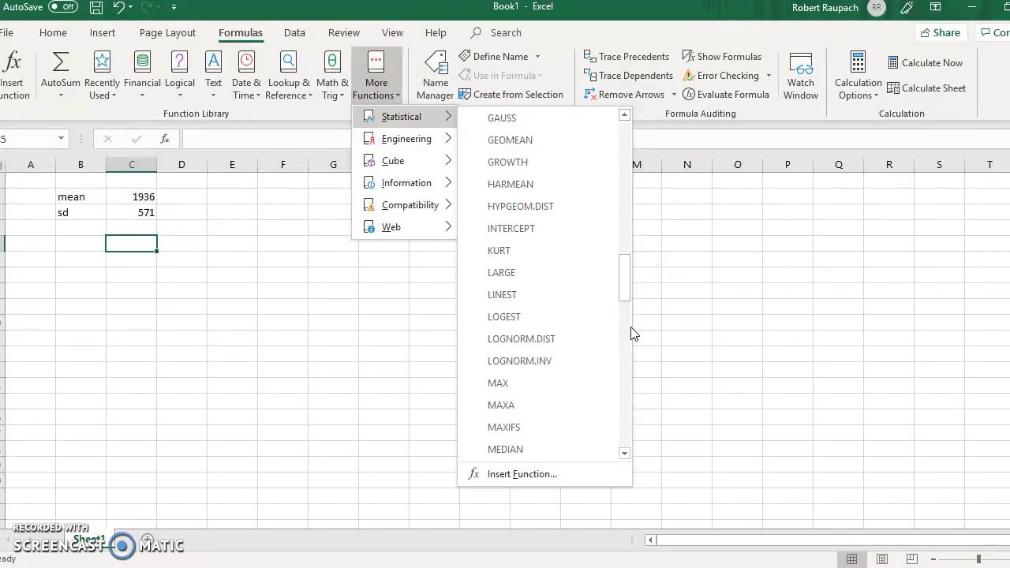
pyautogui.click(624, 325)
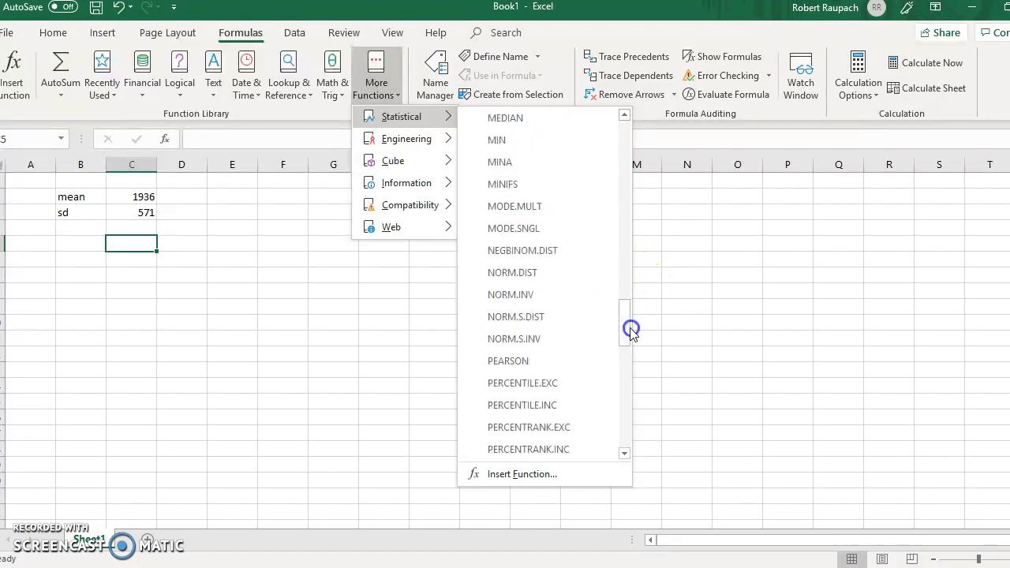
pyautogui.click(541, 273)
pyautogui.click(542, 273)
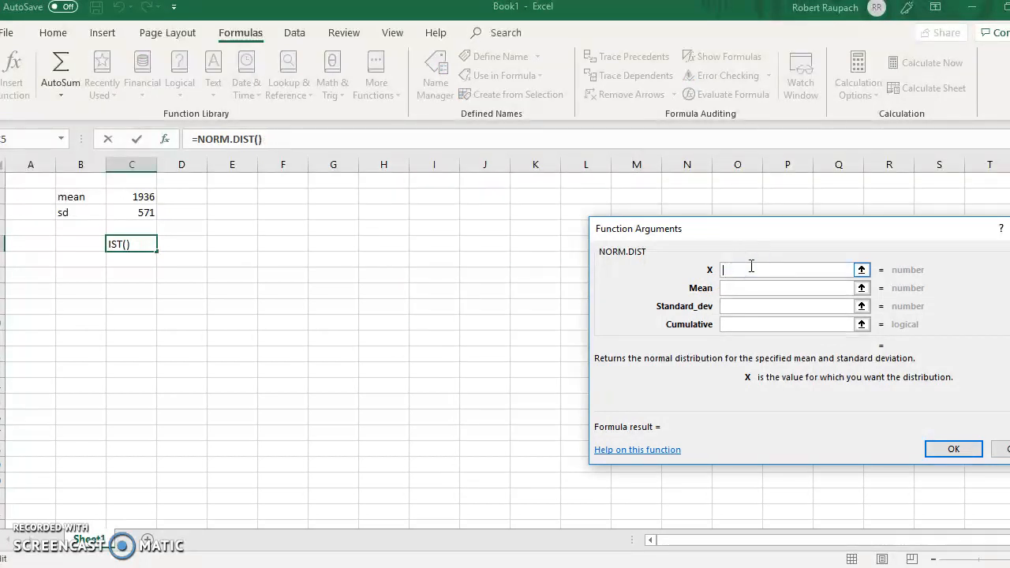
# - Complete the NORM.DIST arguments in C5 with X 1934, mean 1936, standard deviation 571 and cumulative 1
pyautogui.click(808, 288)
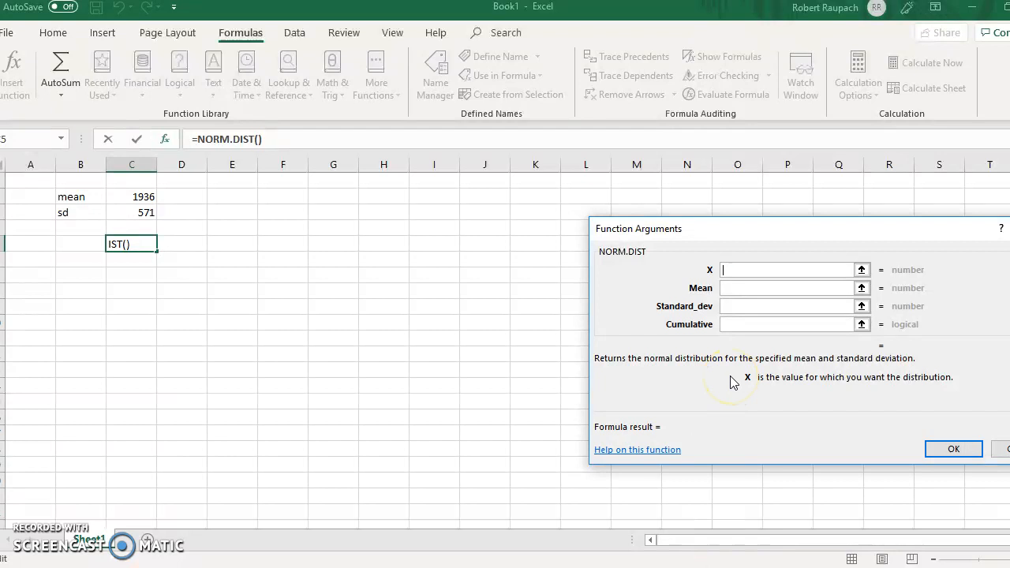
pyautogui.click(789, 287)
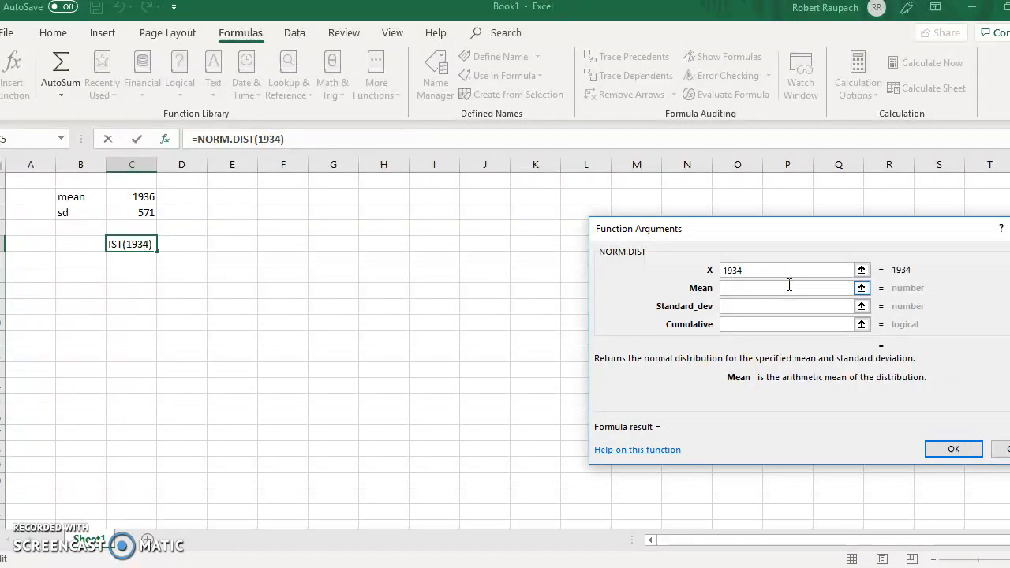
pyautogui.write('1936')
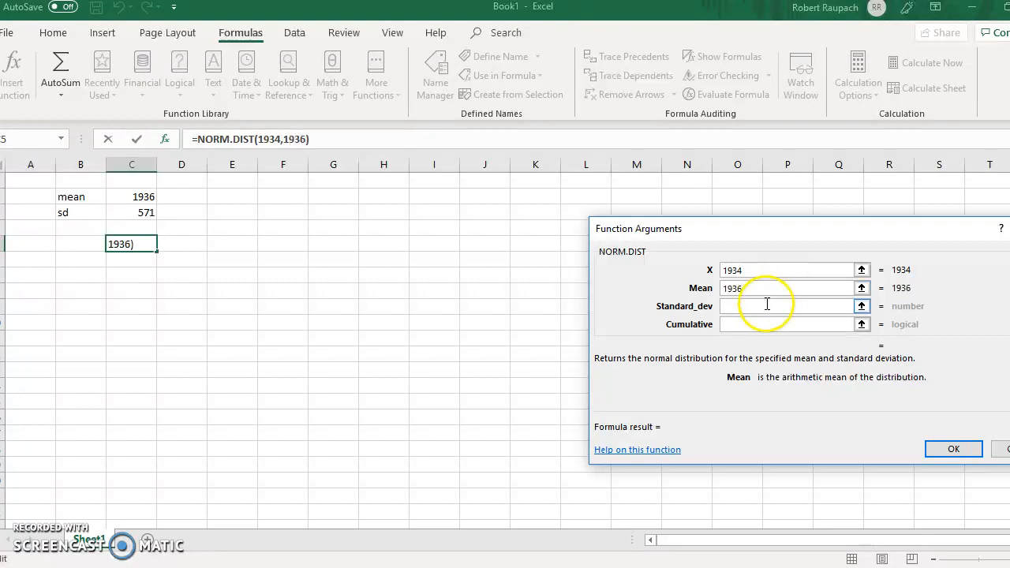
pyautogui.click(767, 305)
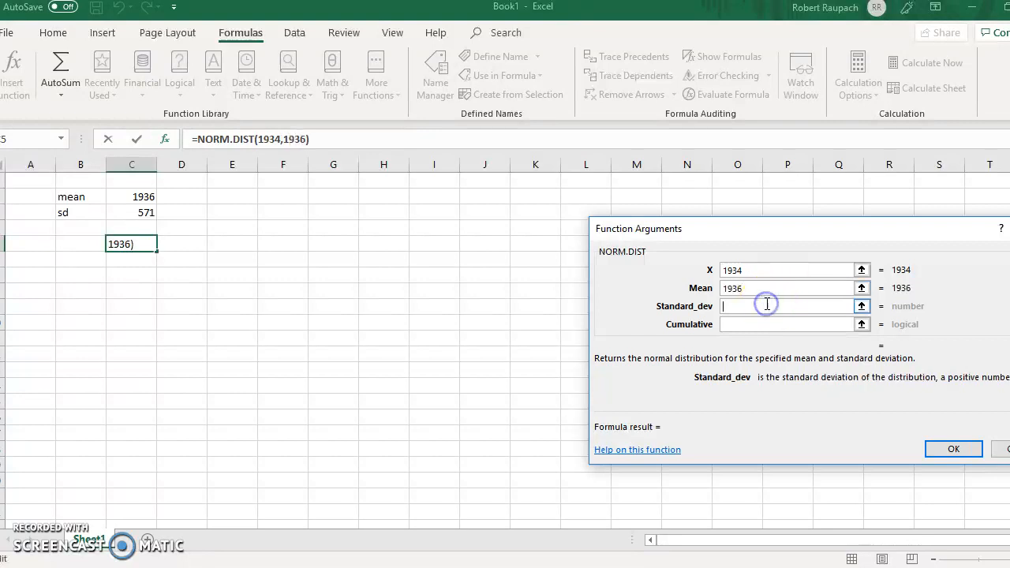
pyautogui.write('571')
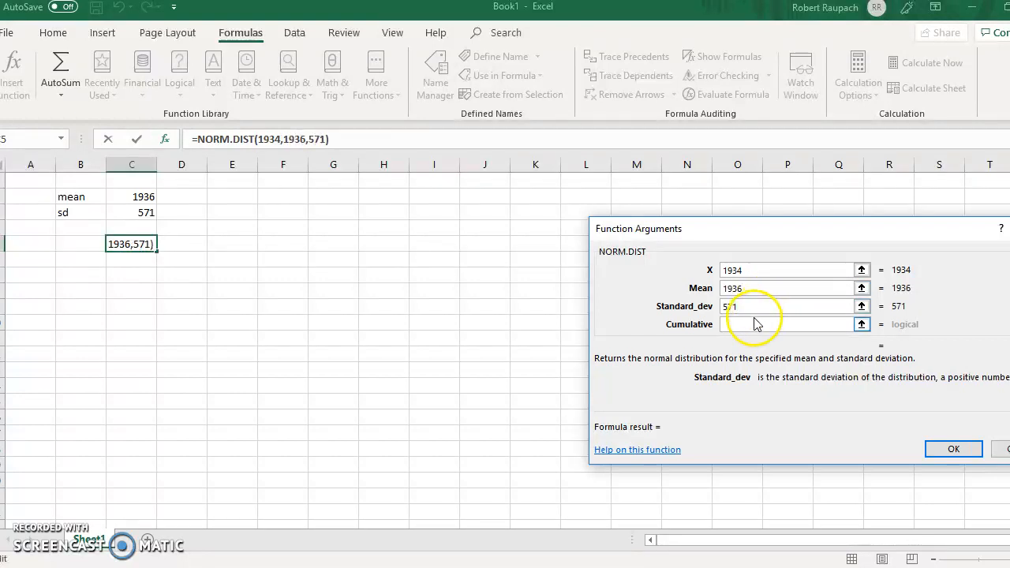
pyautogui.click(755, 323)
pyautogui.write('1')
pyautogui.click(953, 448)
pyautogui.click(136, 260)
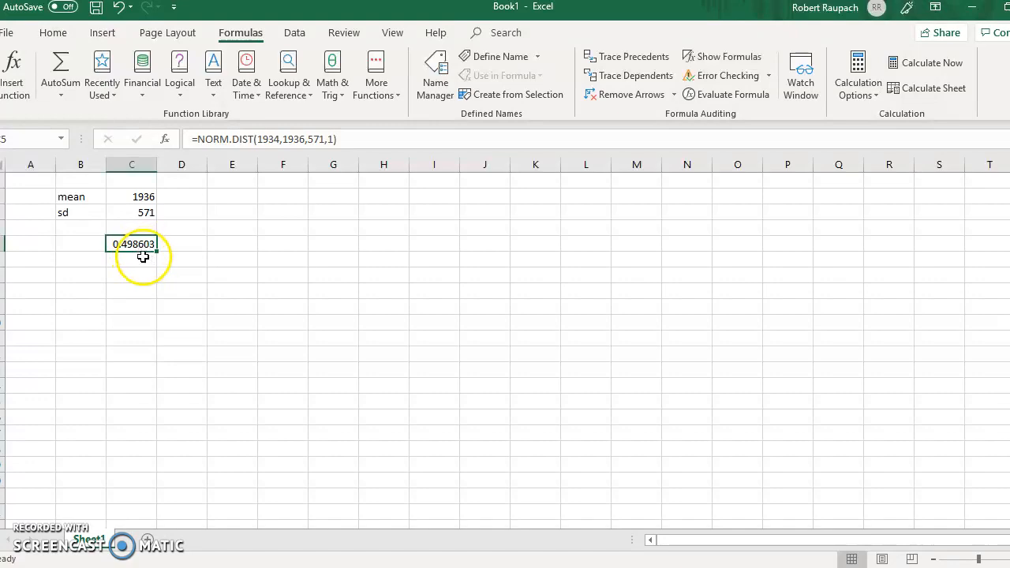
# - Check part d of the MyOpenMath question, return to Excel and insert the NORM.DIST function in cell C8
pyautogui.hotkey('alt', 'Tab')
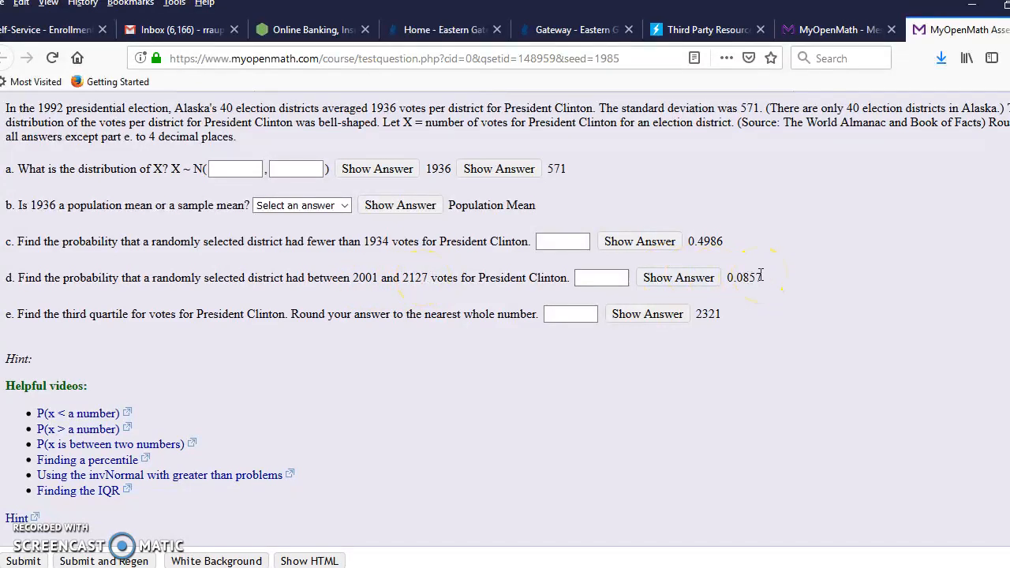
pyautogui.hotkey('alt', 'Tab')
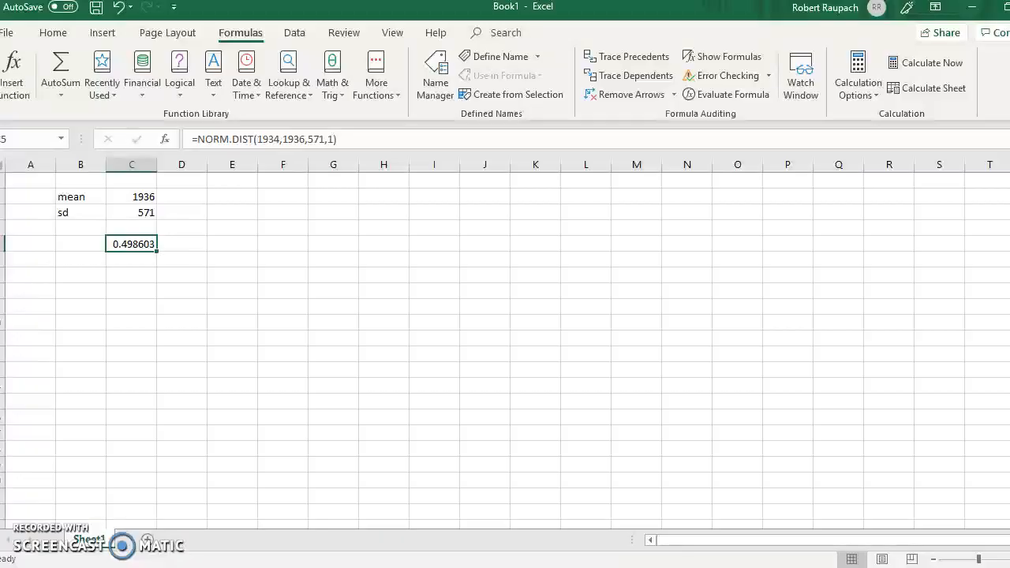
pyautogui.click(130, 288)
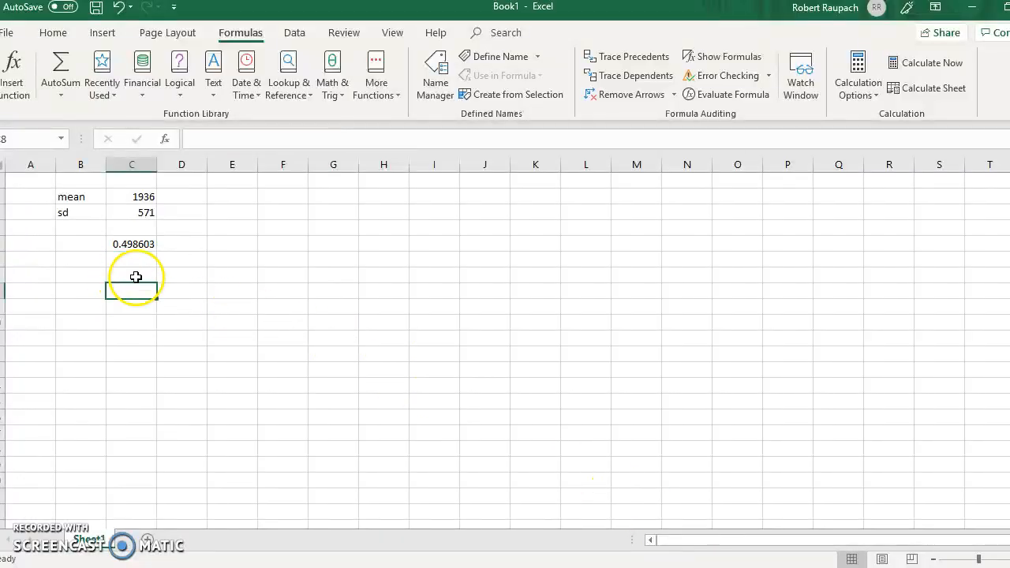
pyautogui.click(374, 79)
pyautogui.moveTo(439, 117)
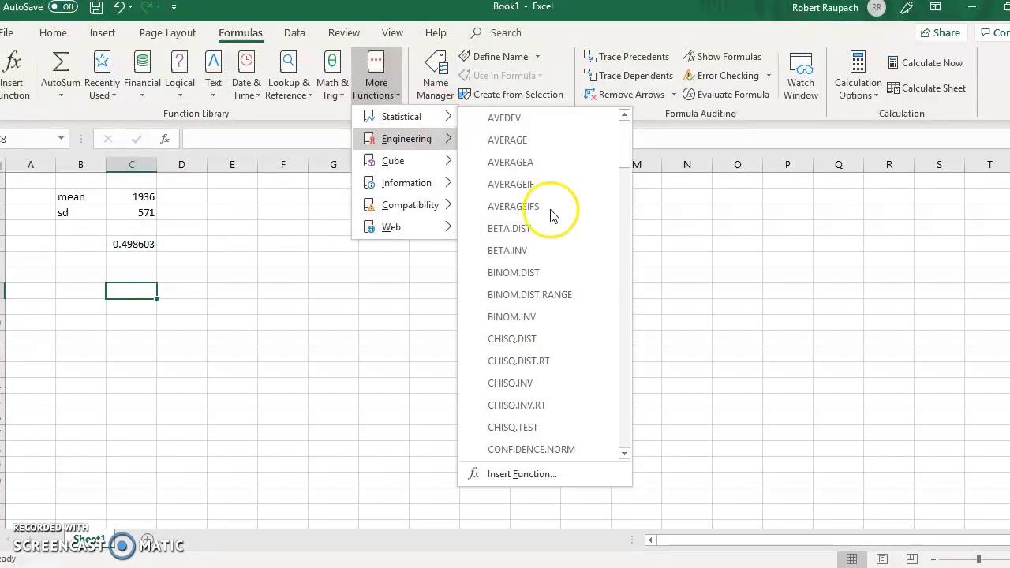
pyautogui.click(624, 325)
pyautogui.click(625, 325)
pyautogui.click(625, 326)
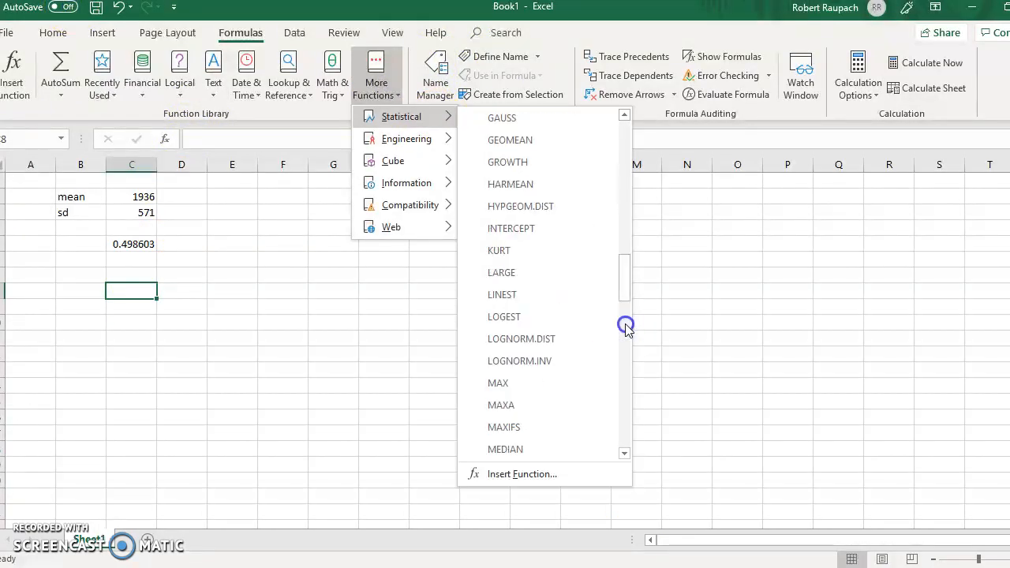
pyautogui.click(624, 356)
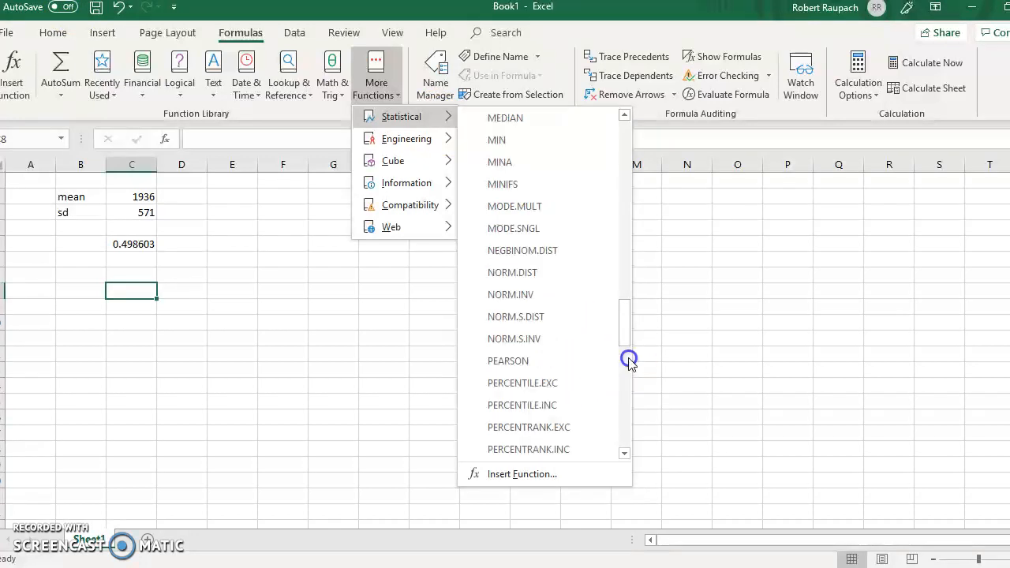
pyautogui.click(540, 275)
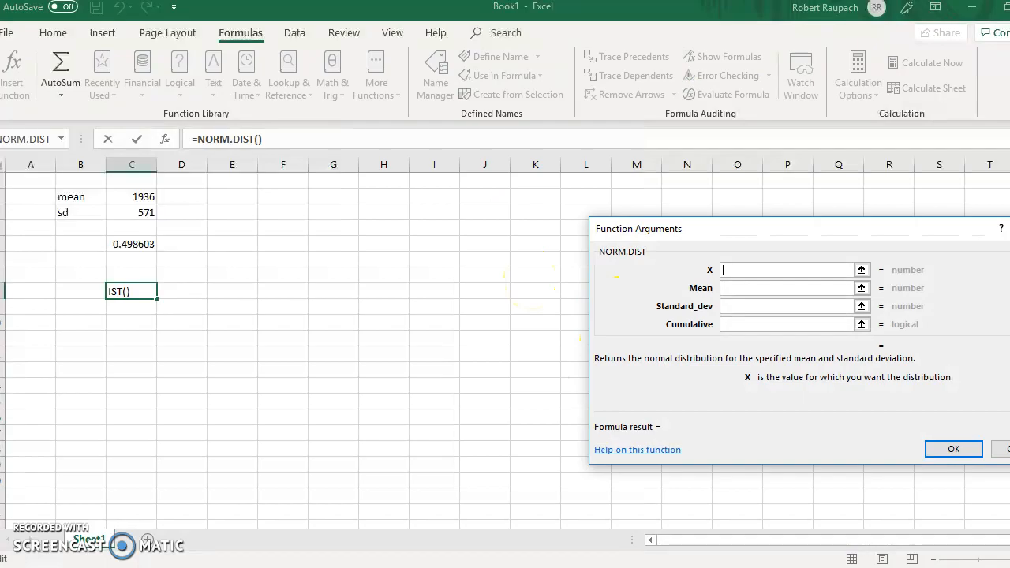
# - Recheck part d's lower bound and complete NORM.DIST in C8 with X 2001, mean 1936, standard deviation 571 and cumulative 1
pyautogui.hotkey('alt', 'Tab')
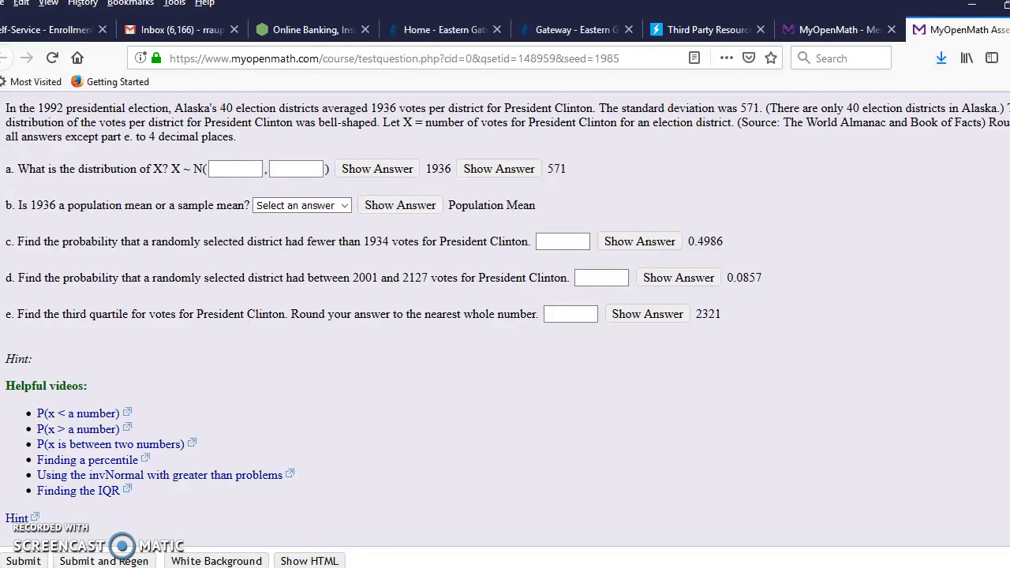
pyautogui.hotkey('alt', 'Tab')
pyautogui.write('2001')
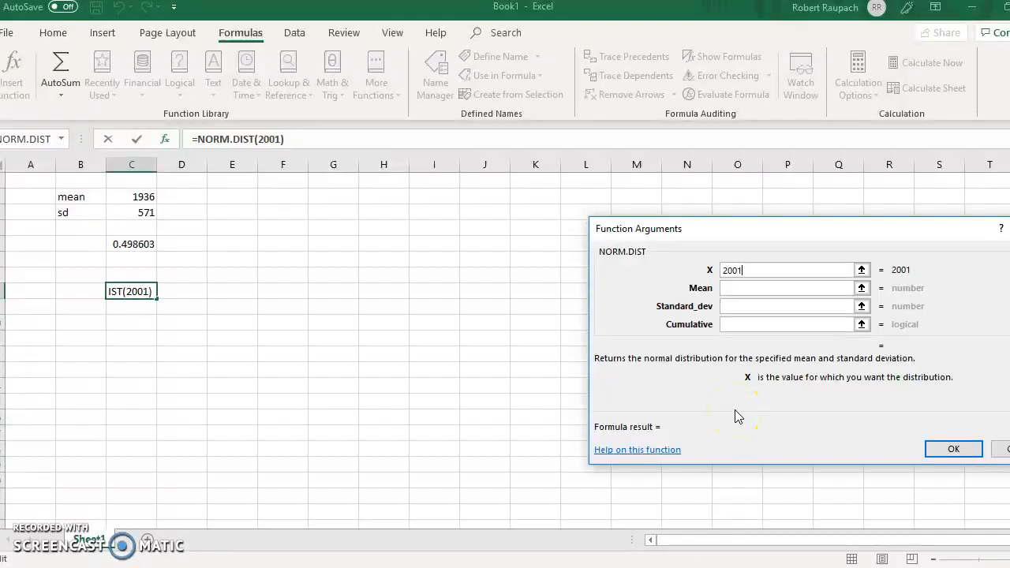
pyautogui.click(764, 289)
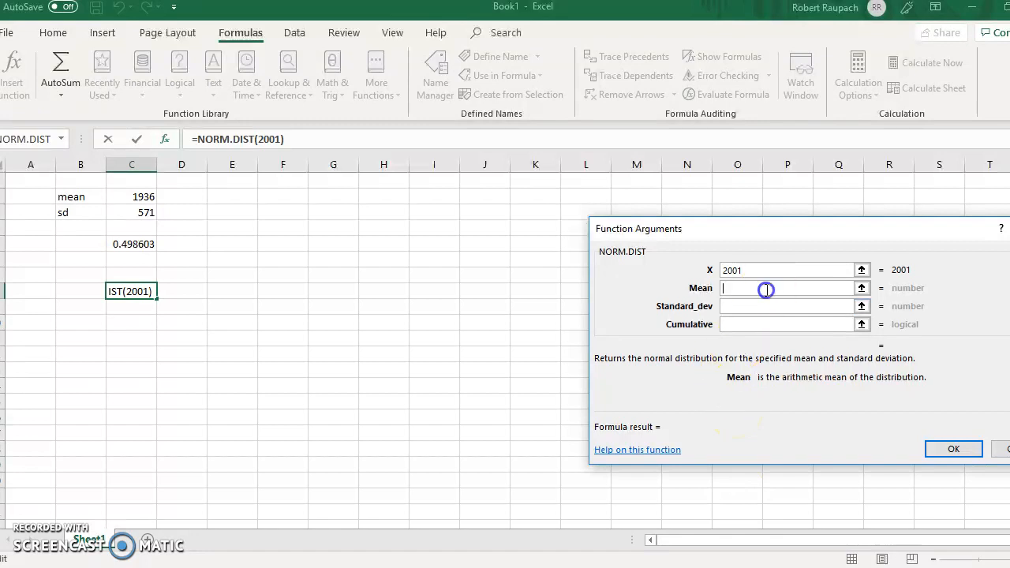
pyautogui.write('1936')
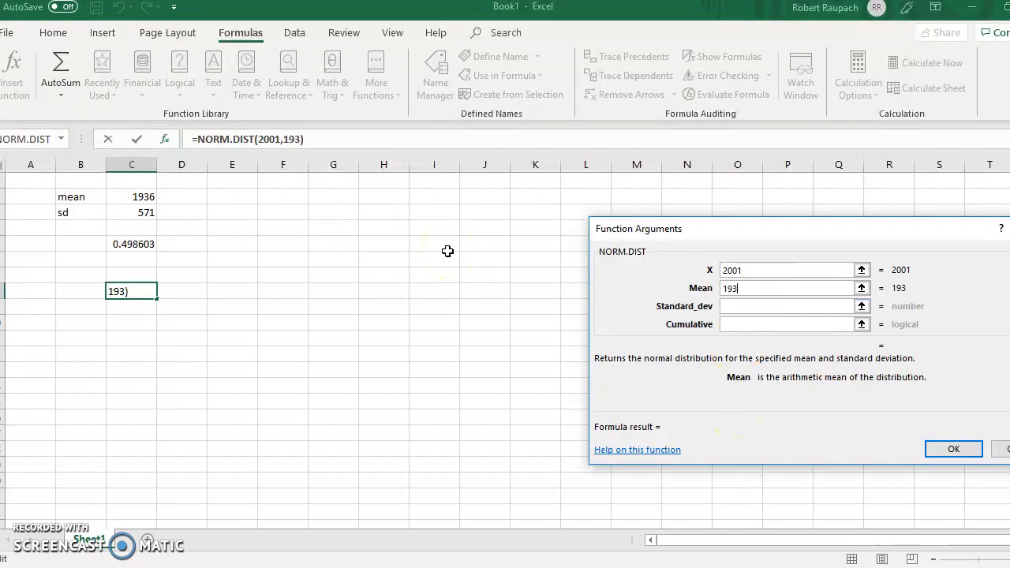
pyautogui.click(762, 306)
pyautogui.write('571')
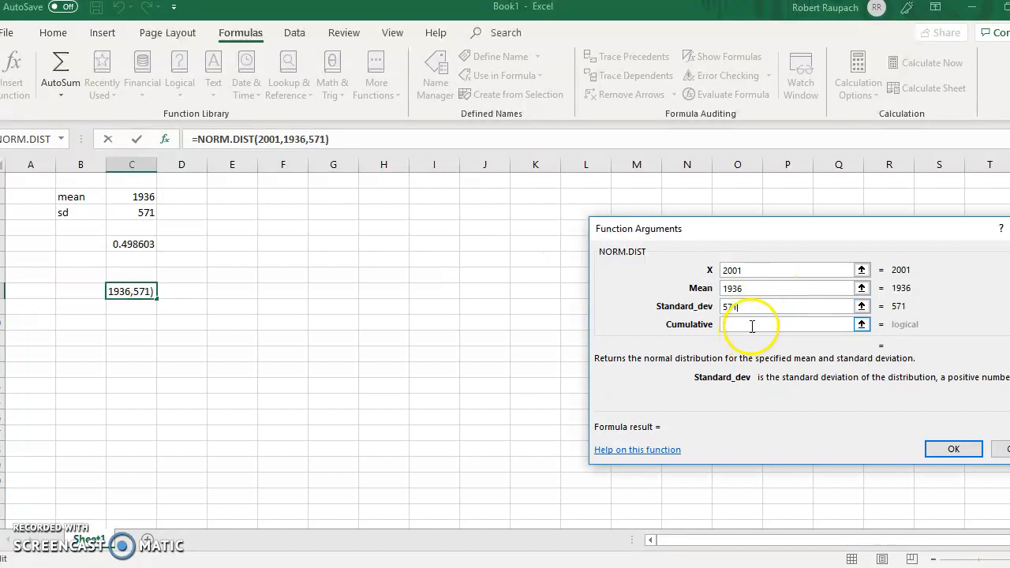
pyautogui.click(751, 324)
pyautogui.write('1')
pyautogui.click(952, 449)
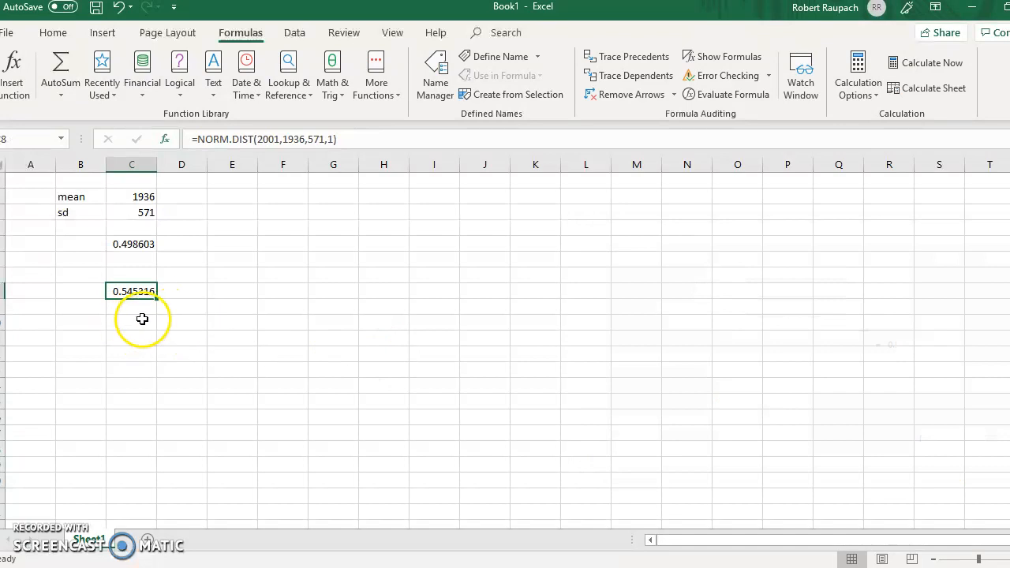
# - Check part d's upper bound in MyOpenMath, then return to Excel and insert the statistical function NORM.DIST in cell C10
pyautogui.click(142, 325)
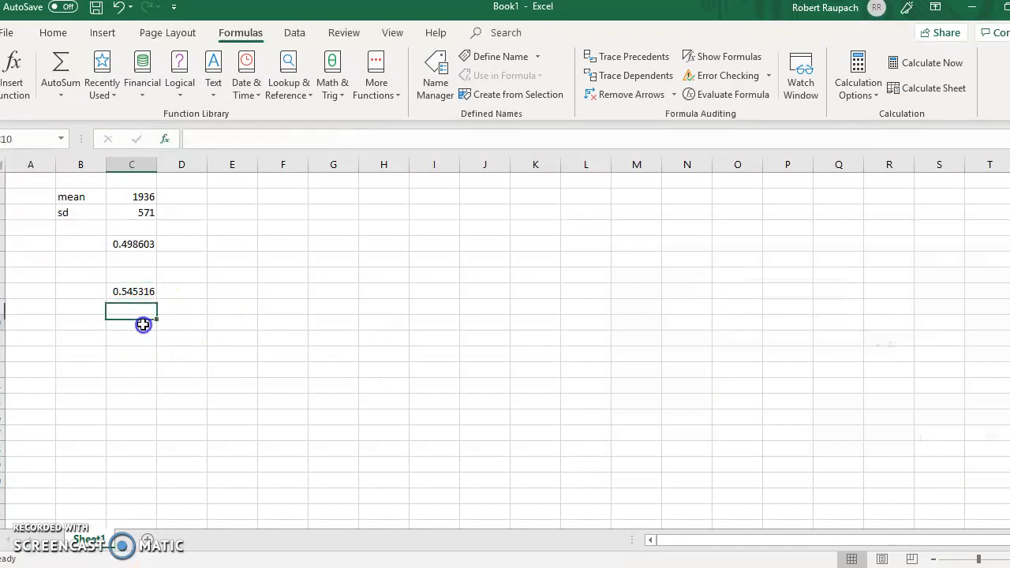
pyautogui.click(507, 567)
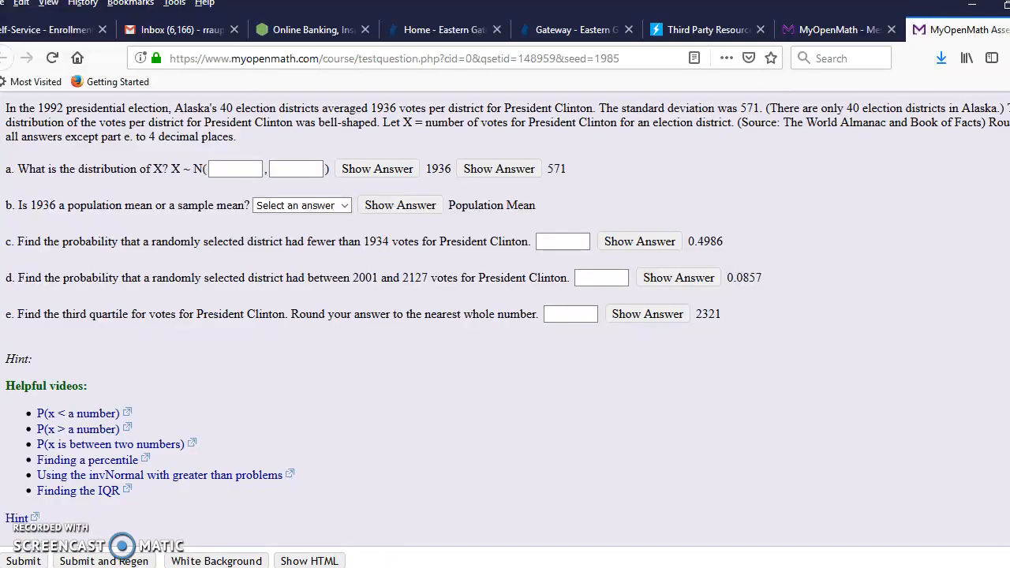
pyautogui.click(705, 567)
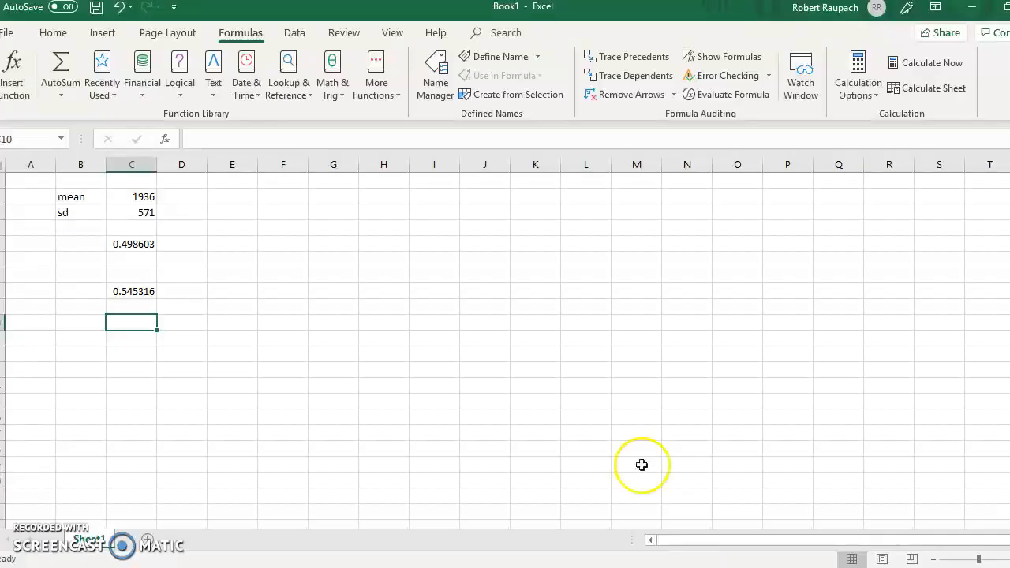
pyautogui.click(394, 93)
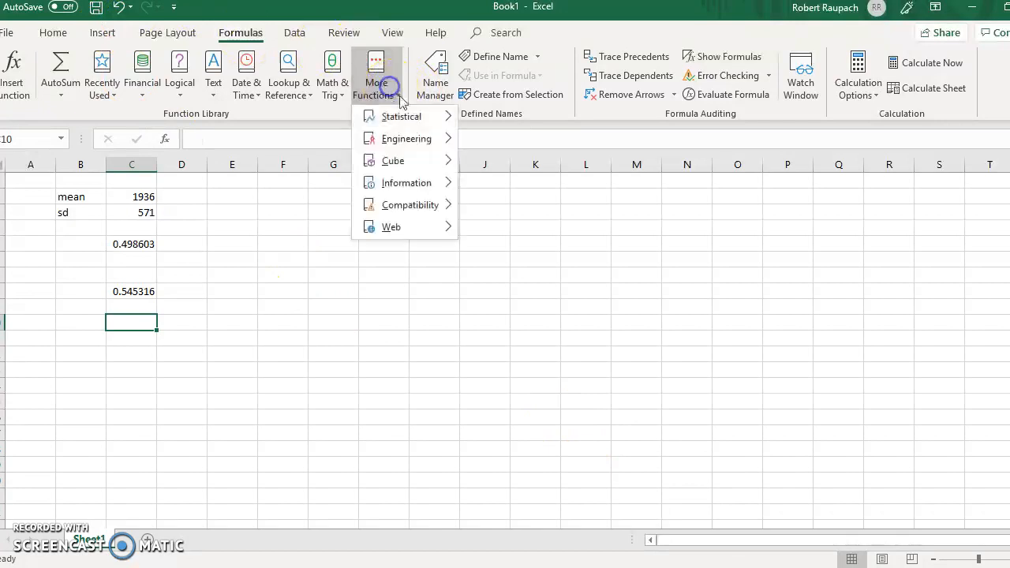
pyautogui.moveTo(418, 118)
pyautogui.click(630, 385)
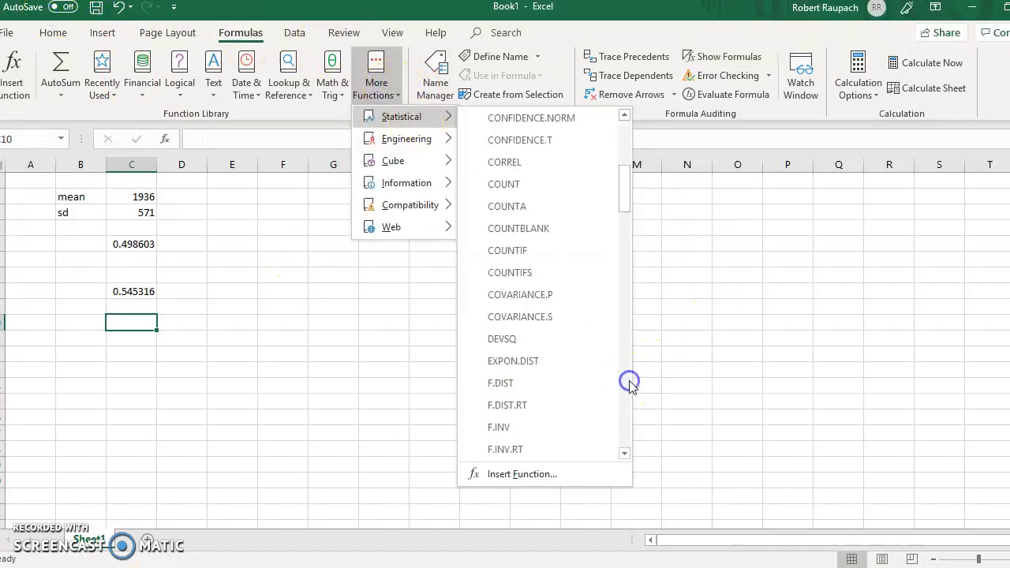
pyautogui.click(630, 385)
pyautogui.click(630, 385)
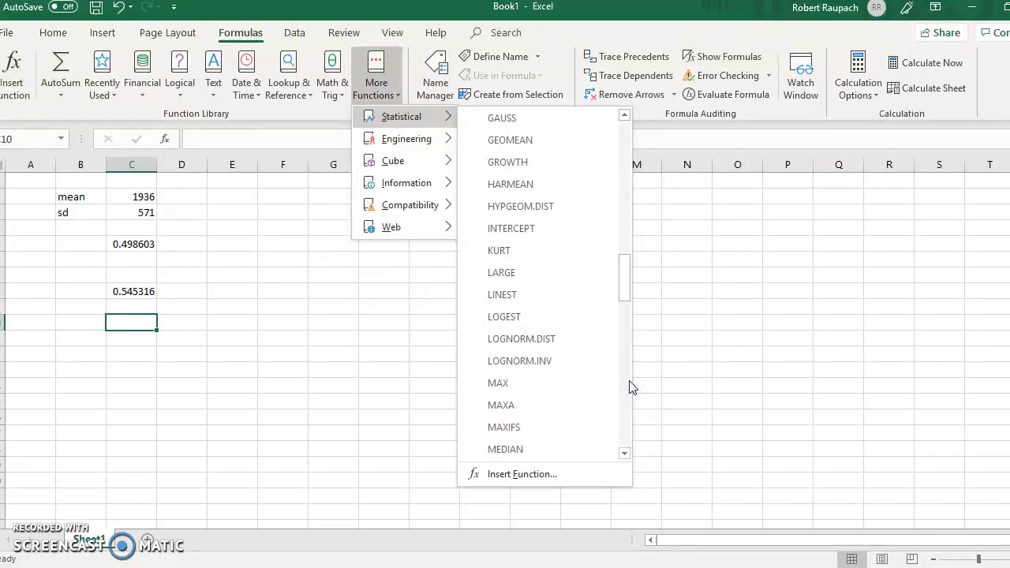
pyautogui.click(630, 385)
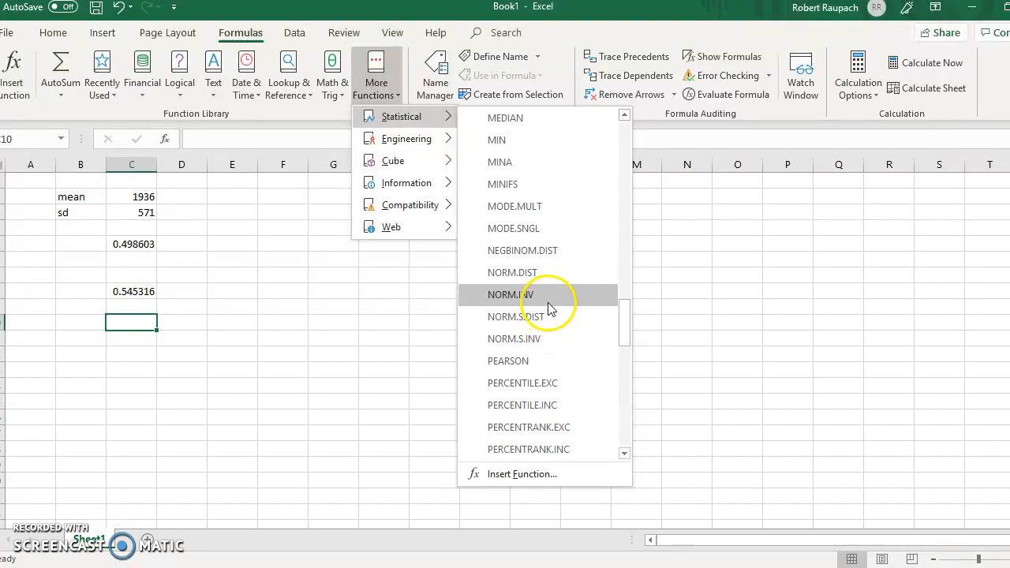
pyautogui.click(539, 276)
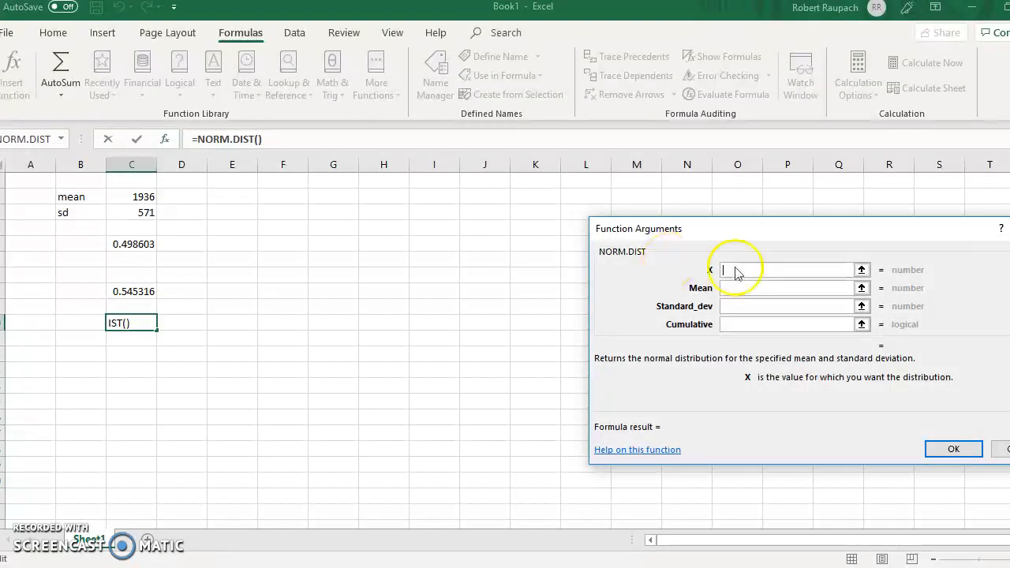
# - Complete the NORM.DIST arguments in C10 with X 2127, mean 1936, standard deviation 571 and cumulative 1
pyautogui.write('2127')
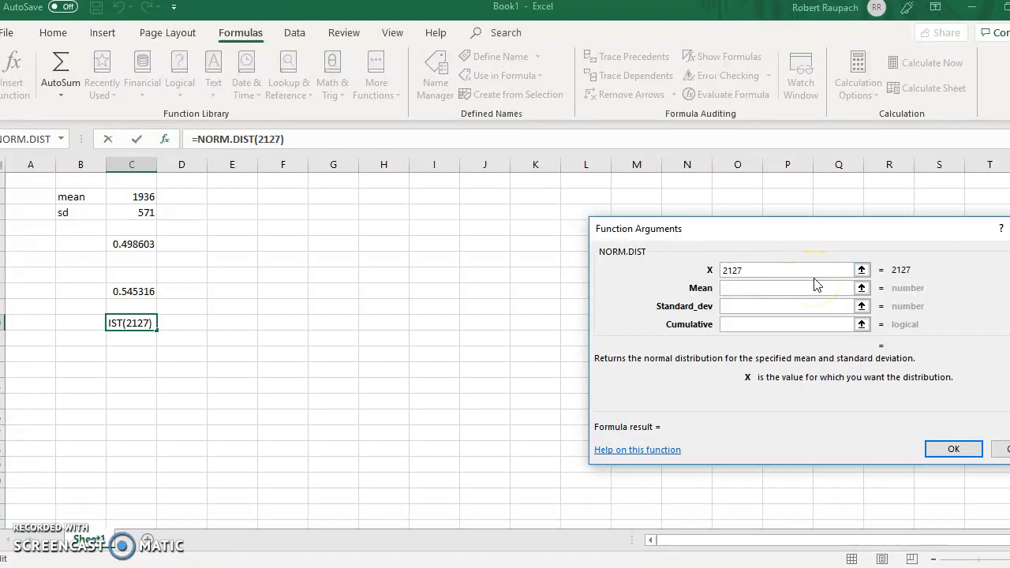
pyautogui.click(794, 287)
pyautogui.write('1936')
pyautogui.click(782, 304)
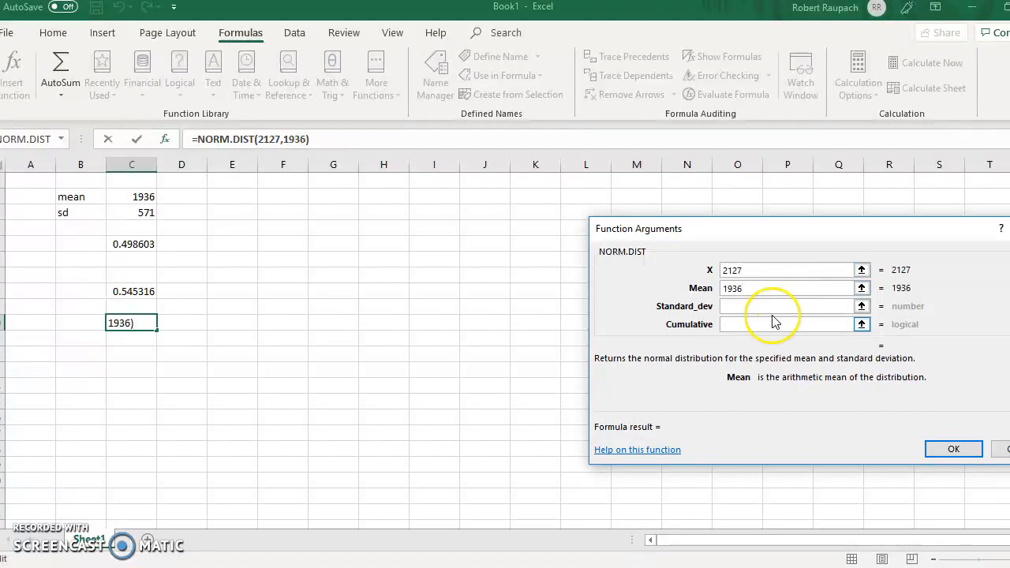
pyautogui.write('571')
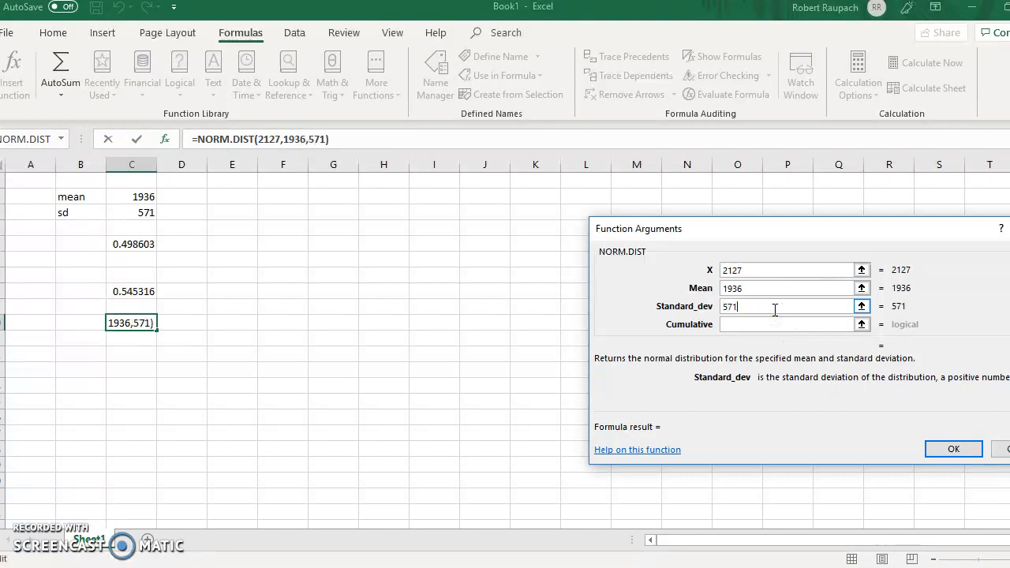
pyautogui.click(771, 324)
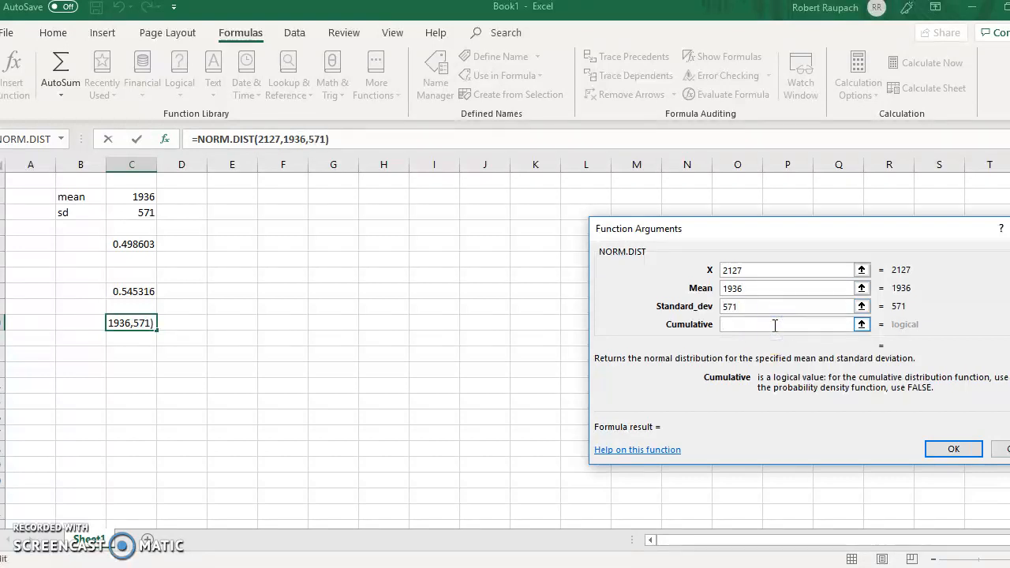
pyautogui.write('1')
pyautogui.click(952, 448)
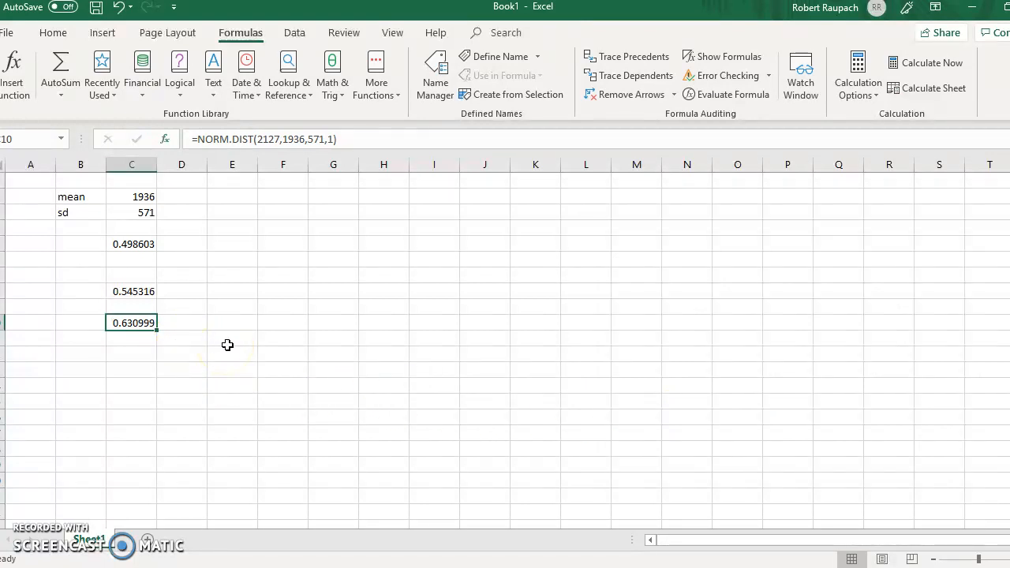
# - Enter the formula =C10-C8 in cell C13 to get the probability between the two bounds
pyautogui.click(136, 371)
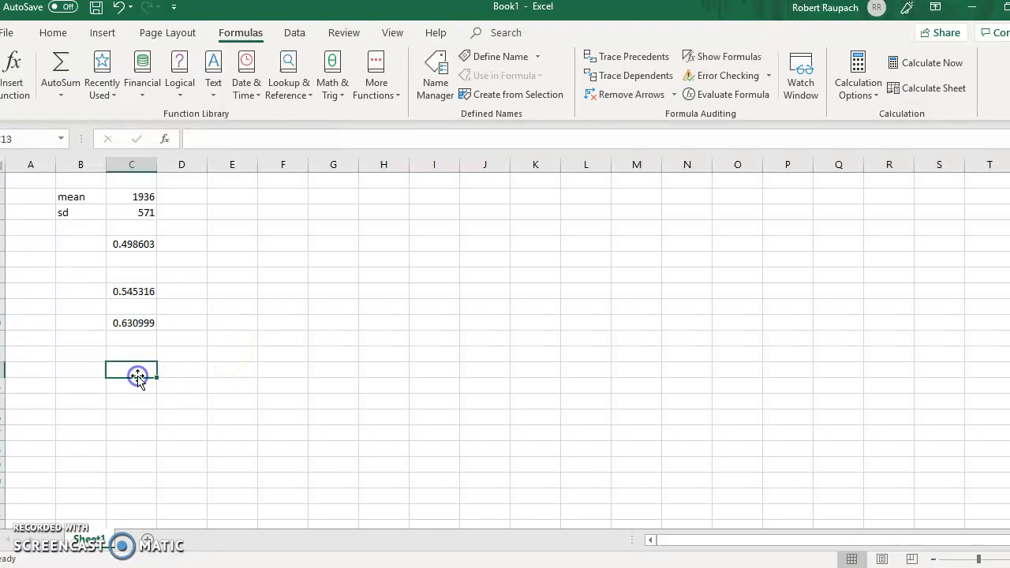
pyautogui.write('=')
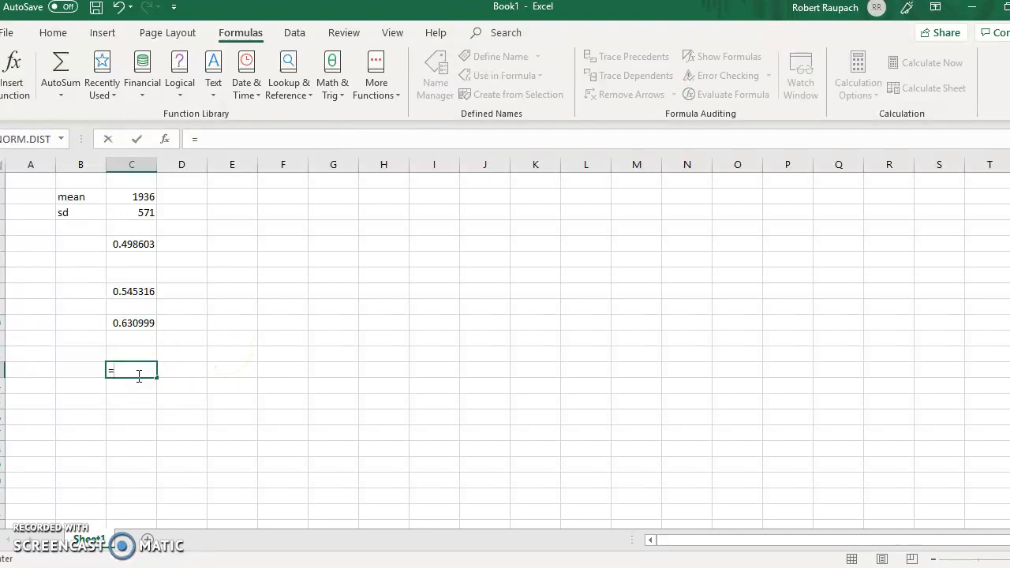
pyautogui.click(130, 323)
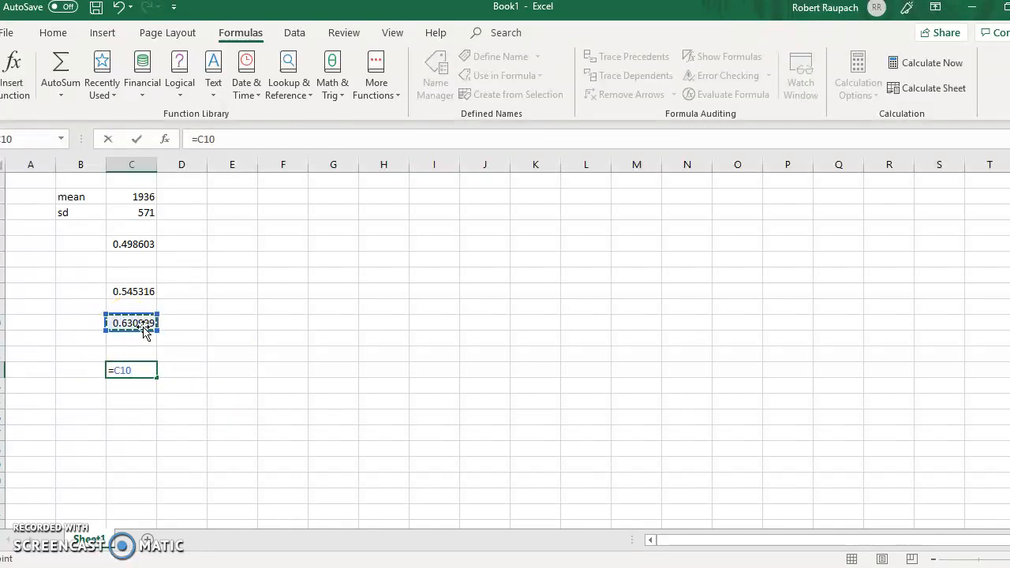
pyautogui.write('-')
pyautogui.click(146, 291)
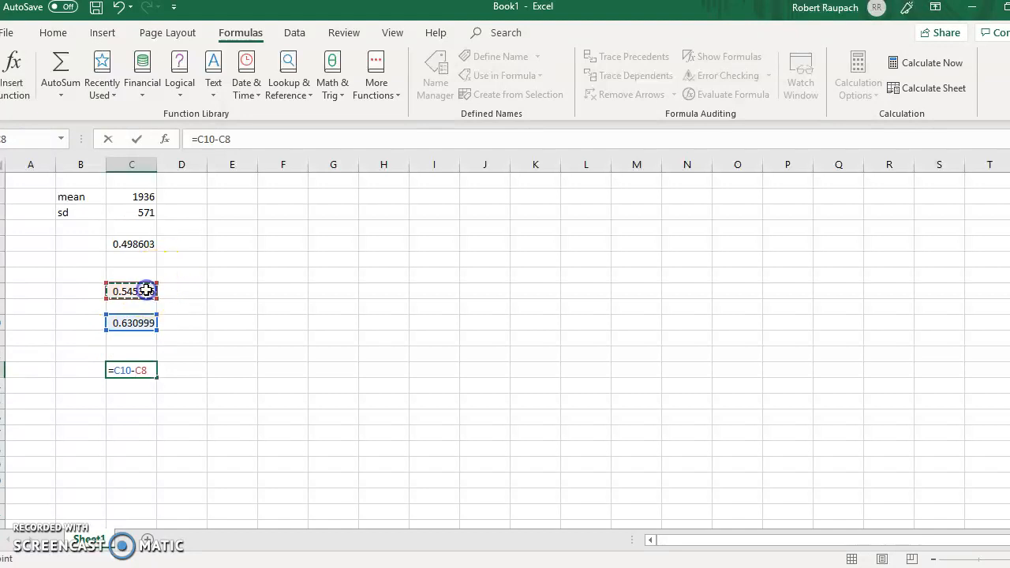
pyautogui.press('Return')
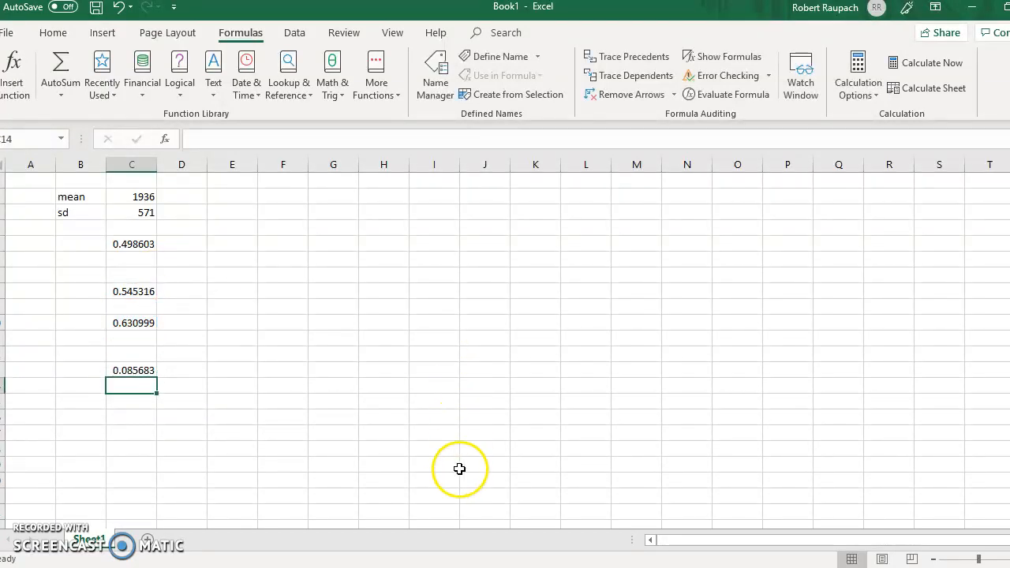
# - Compare the C13 result with the MyOpenMath answer for part d and review the Excel formulas in C13, C10 and C8
pyautogui.hotkey('alt', 'Tab')
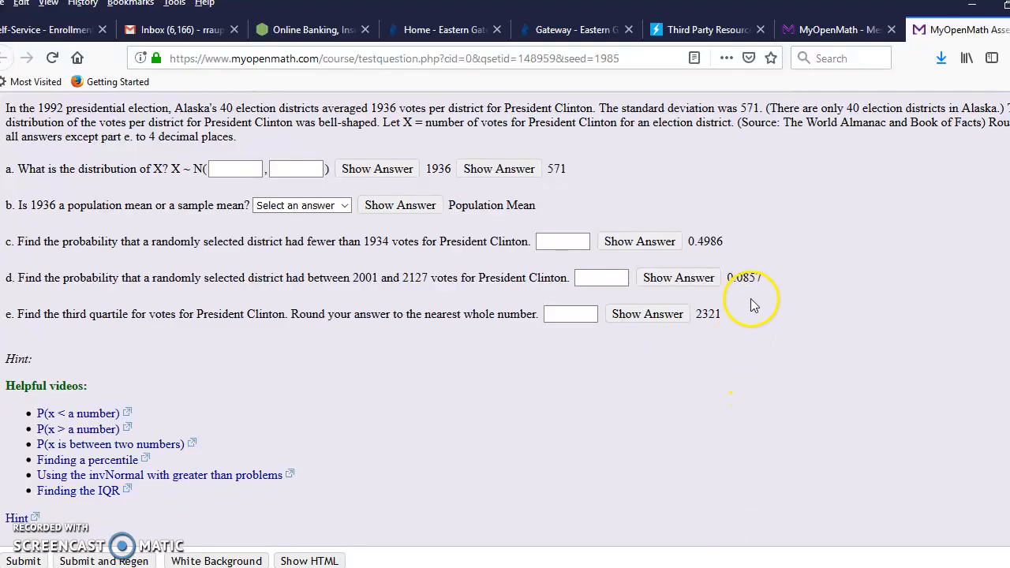
pyautogui.hotkey('alt', 'Tab')
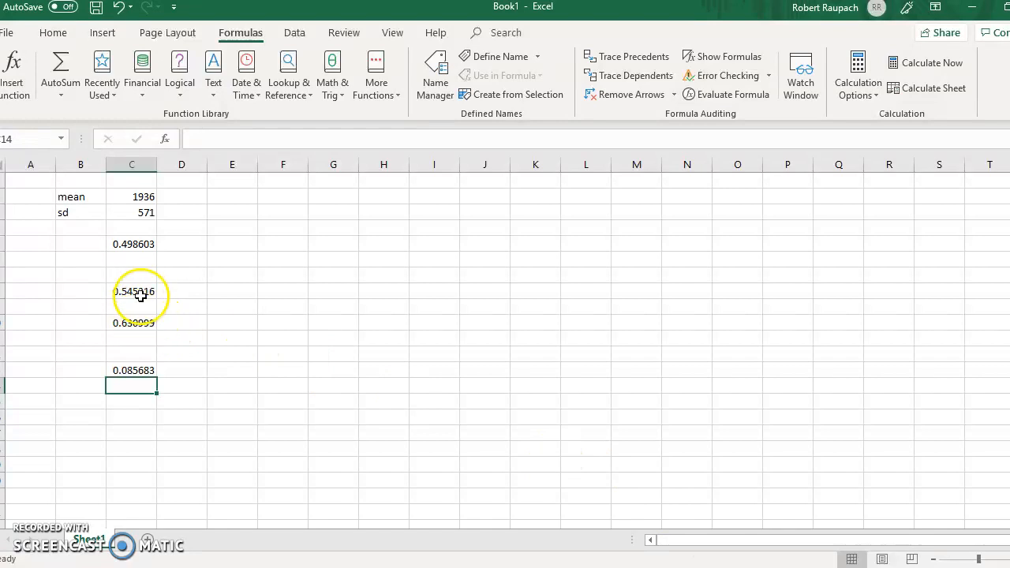
pyautogui.click(130, 371)
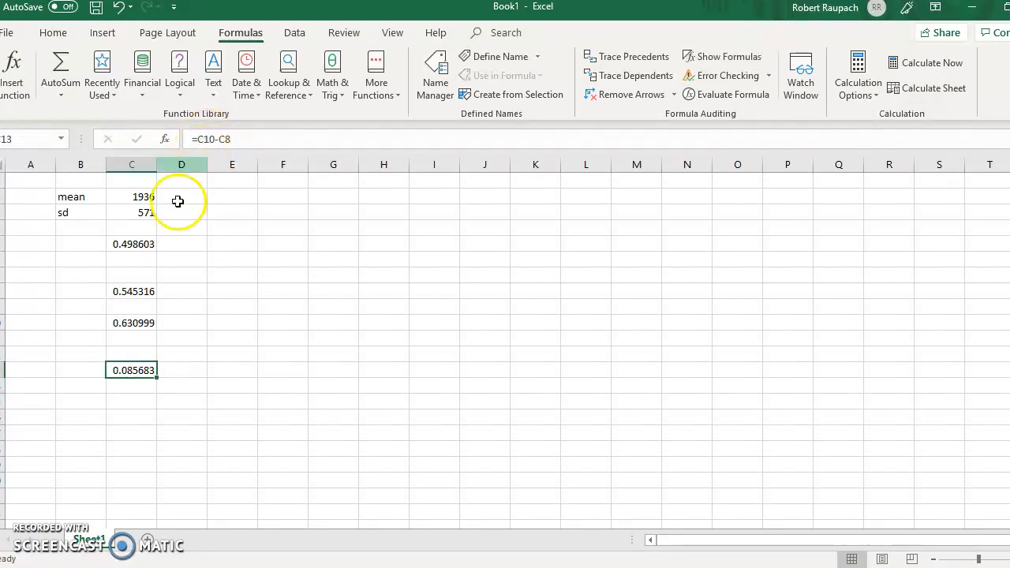
pyautogui.click(149, 326)
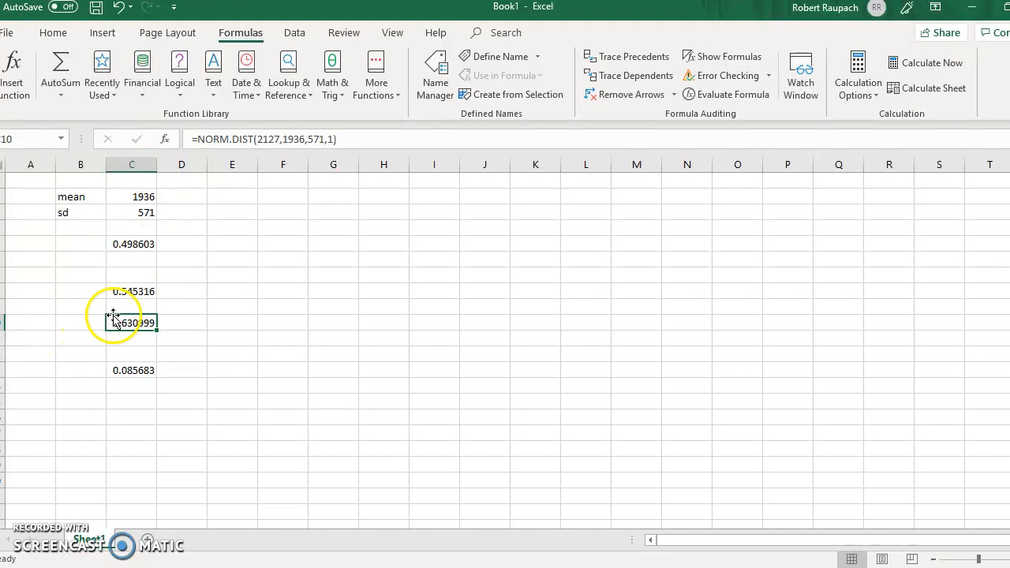
pyautogui.click(146, 291)
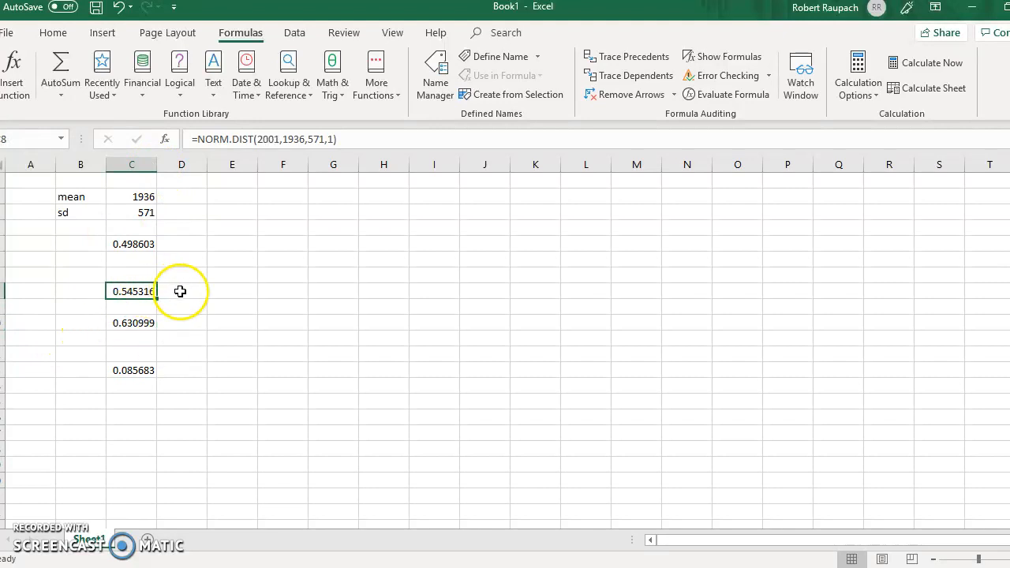
pyautogui.click(148, 370)
# - Read part e about the third quartile in MyOpenMath, return to Excel and insert the statistical function NORM.INV in cell F3
pyautogui.hotkey('alt', 'Tab')
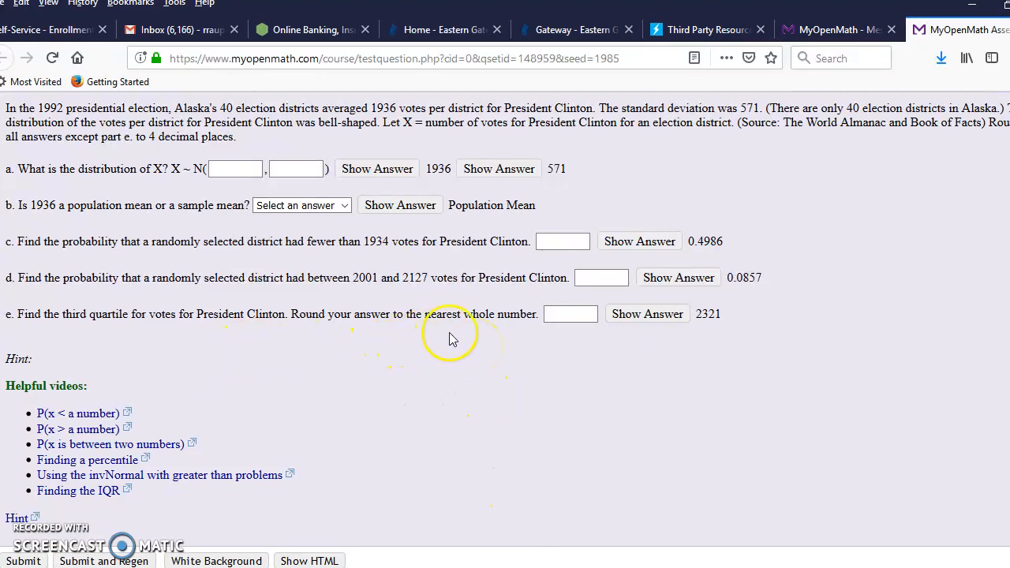
pyautogui.click(575, 317)
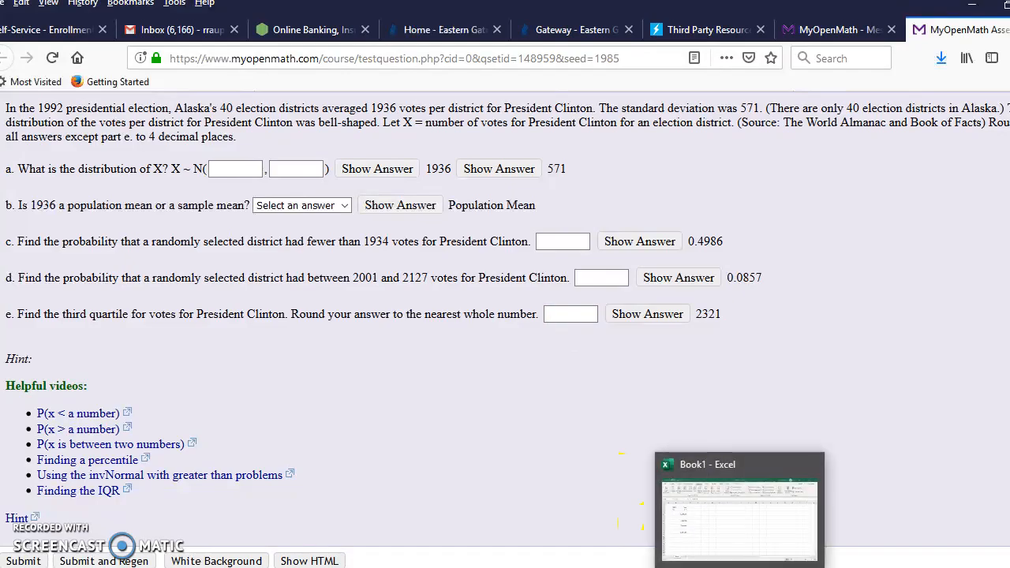
pyautogui.click(742, 567)
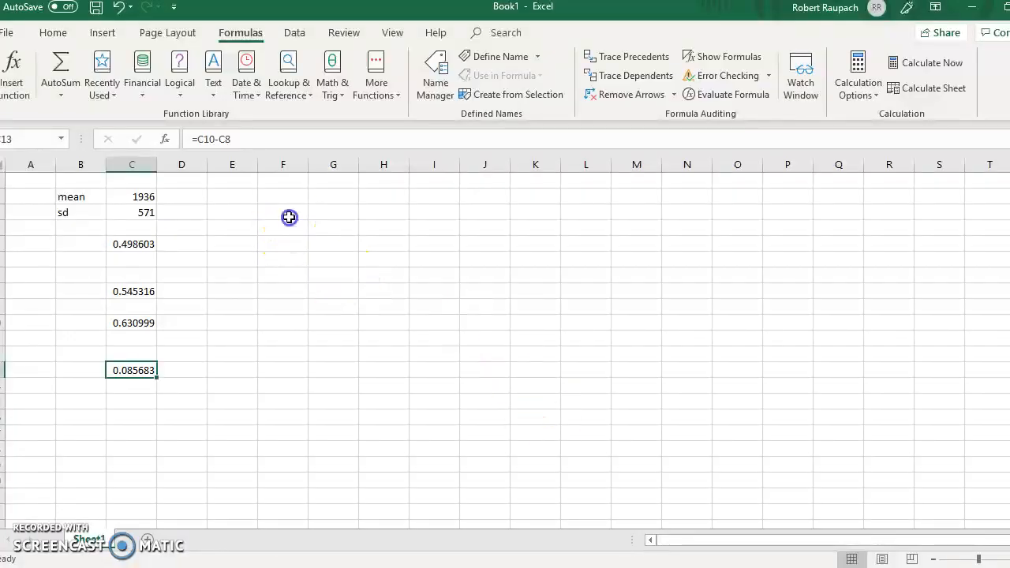
pyautogui.click(285, 213)
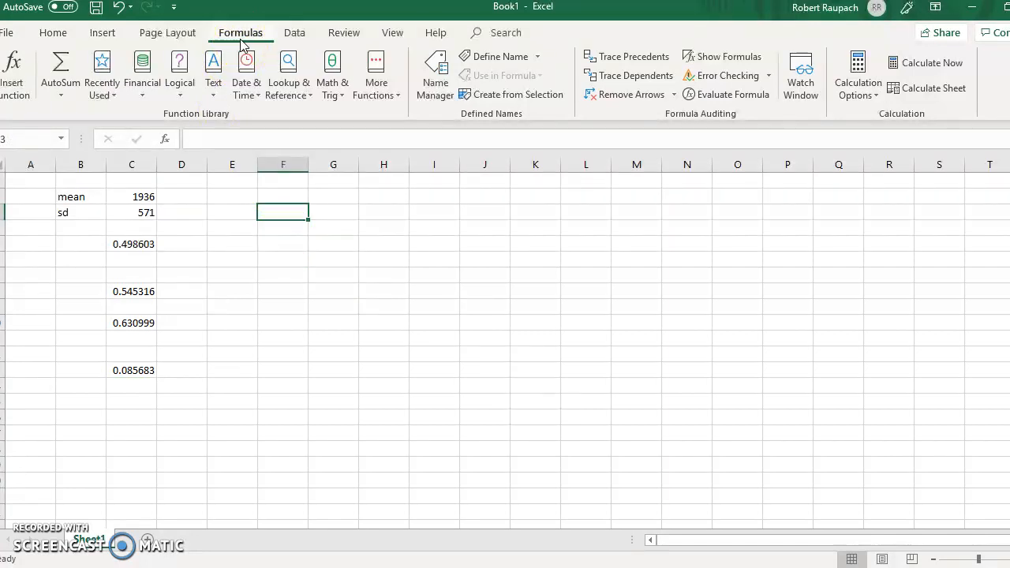
pyautogui.click(376, 75)
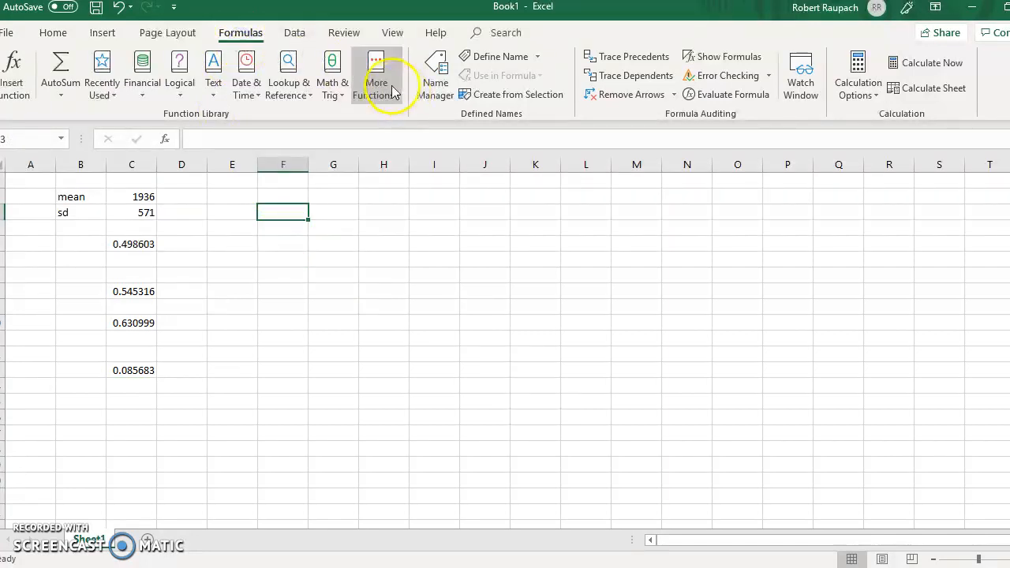
pyautogui.moveTo(415, 116)
pyautogui.click(624, 320)
pyautogui.click(625, 320)
pyautogui.click(626, 320)
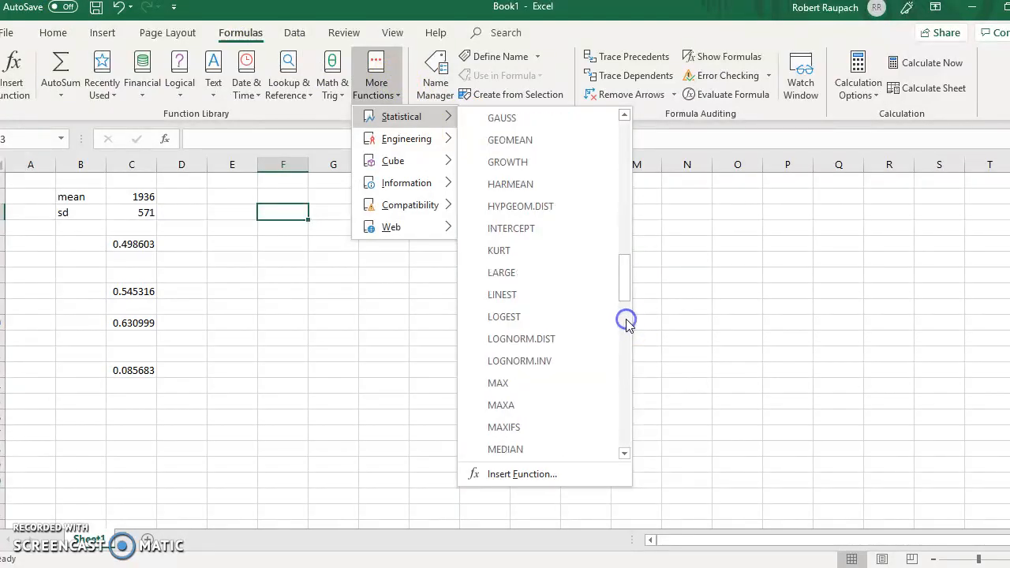
pyautogui.click(626, 320)
pyautogui.click(577, 295)
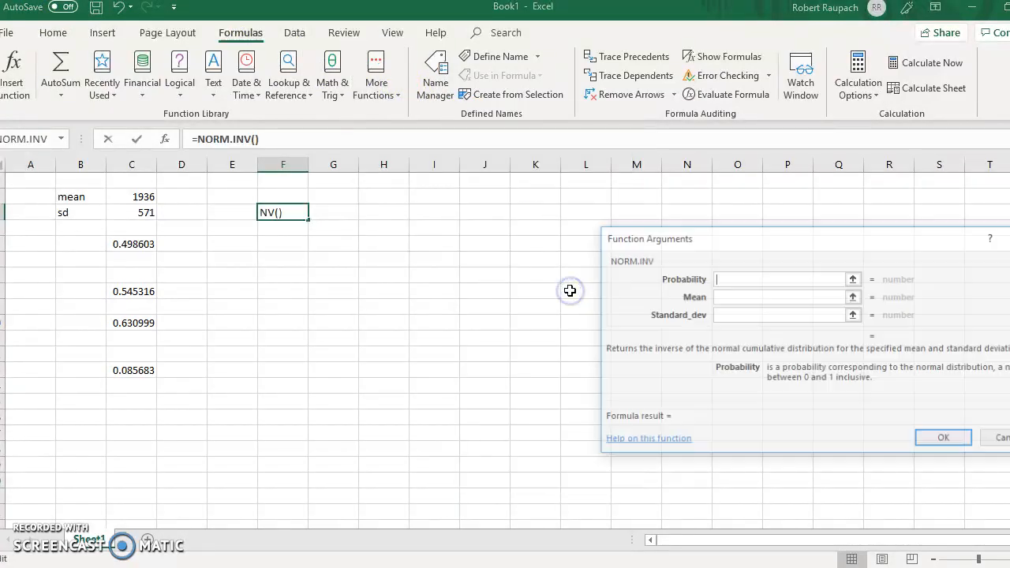
# - Complete NORM.INV in F3 with probability .75, mean 1936 and standard deviation 571, and compare it with part e's answer in MyOpenMath
pyautogui.click(735, 298)
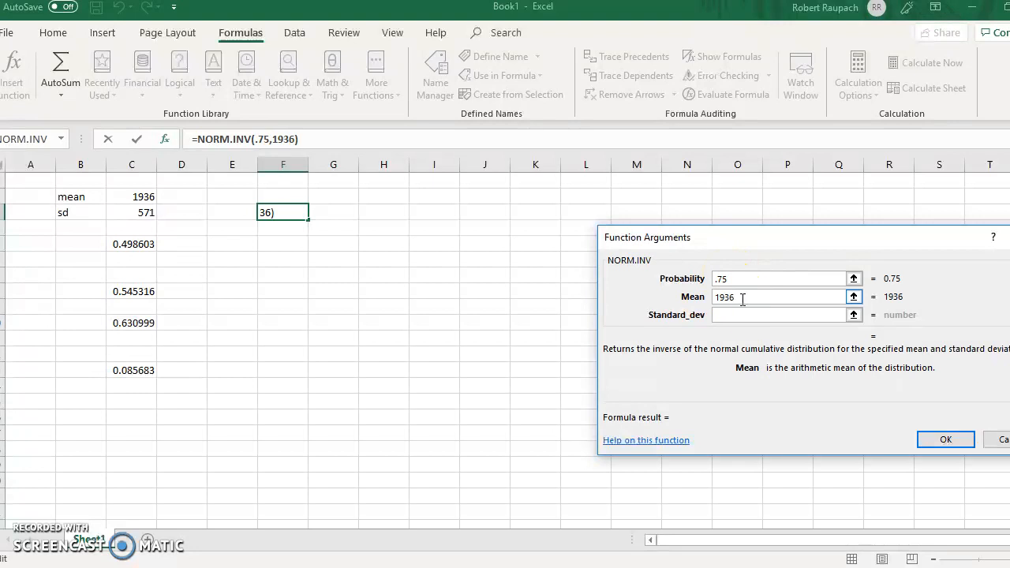
pyautogui.click(752, 316)
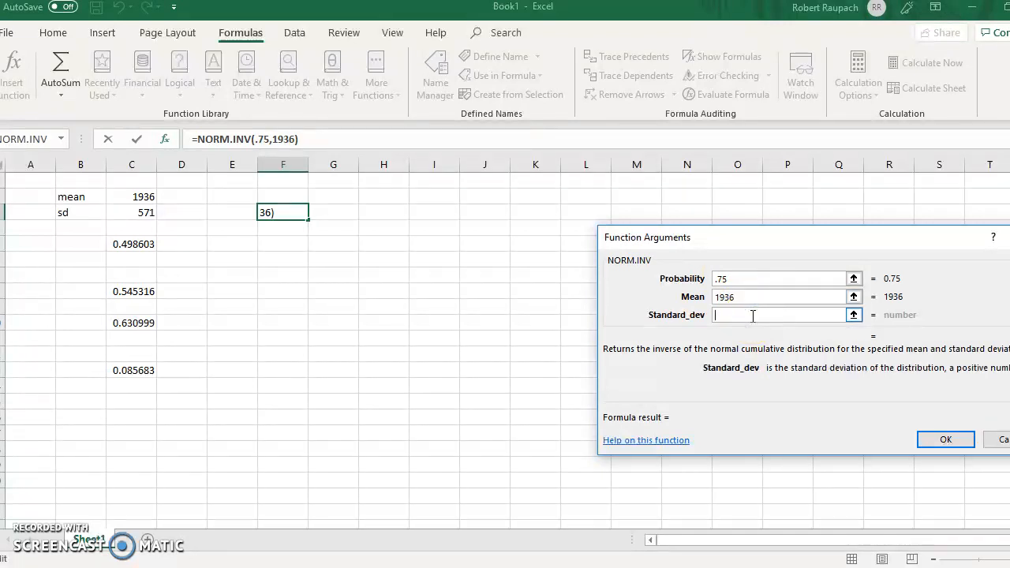
pyautogui.write('571')
pyautogui.click(949, 436)
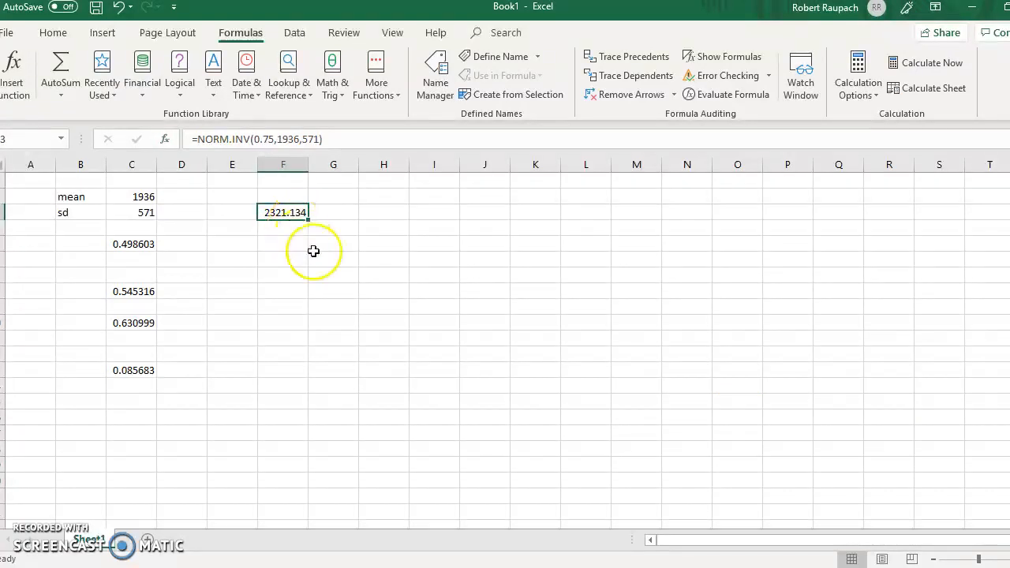
pyautogui.click(473, 567)
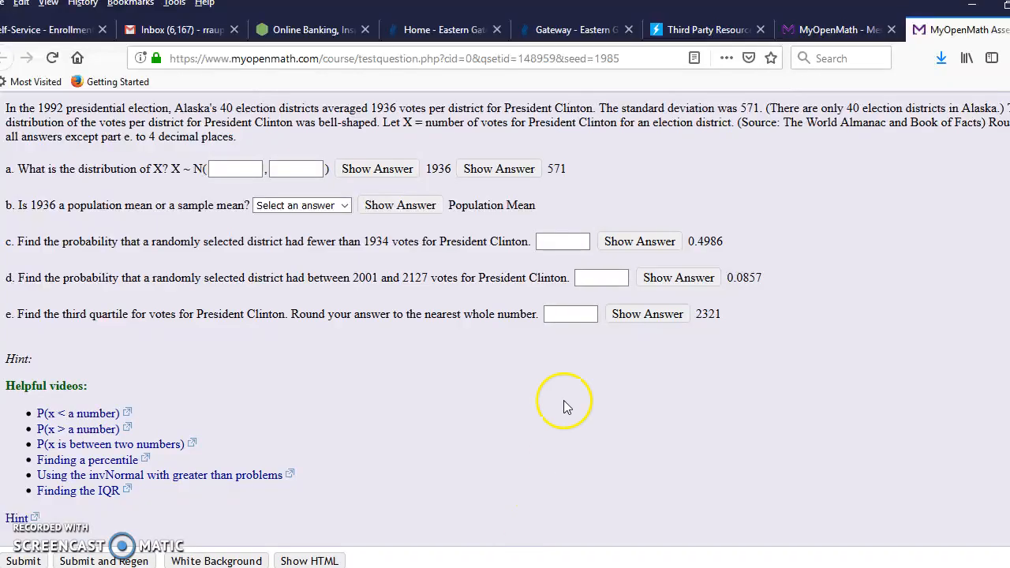